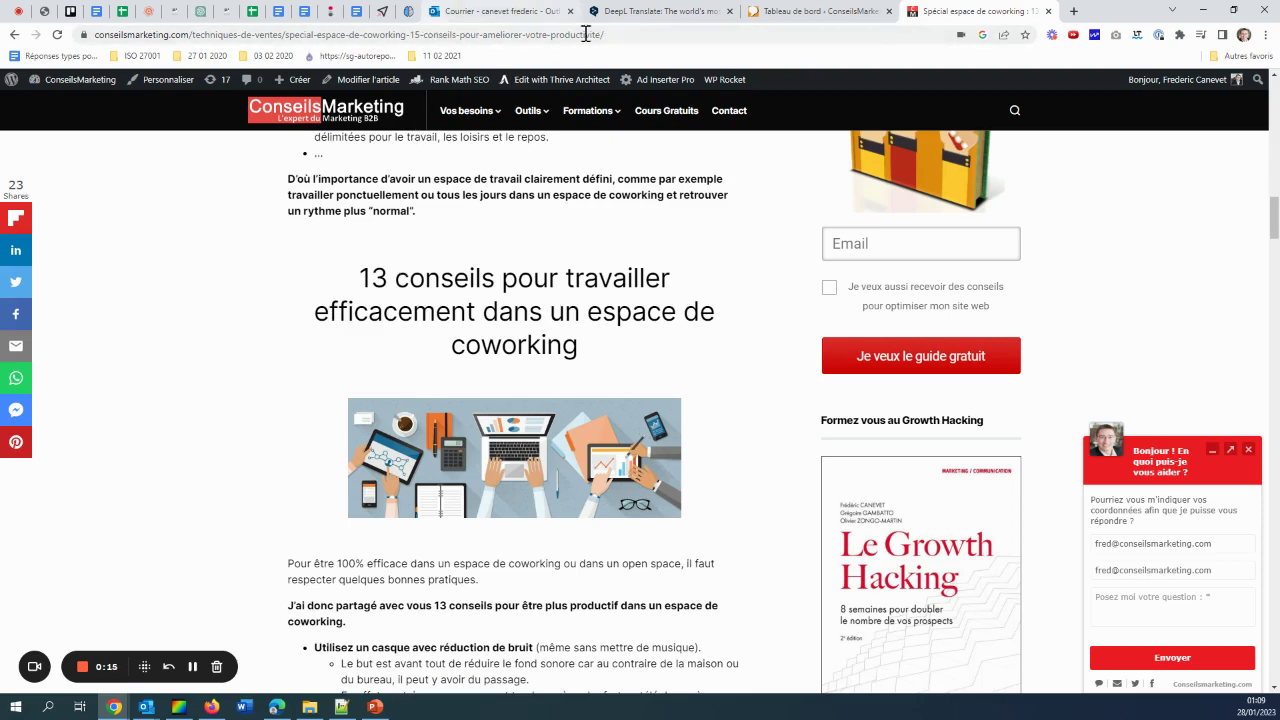
- Review the CRM text and its English translation in DeepL, and examine the AI detection score of the existing scan in Originality.AI
left_click(612, 12)
left_click(425, 200)
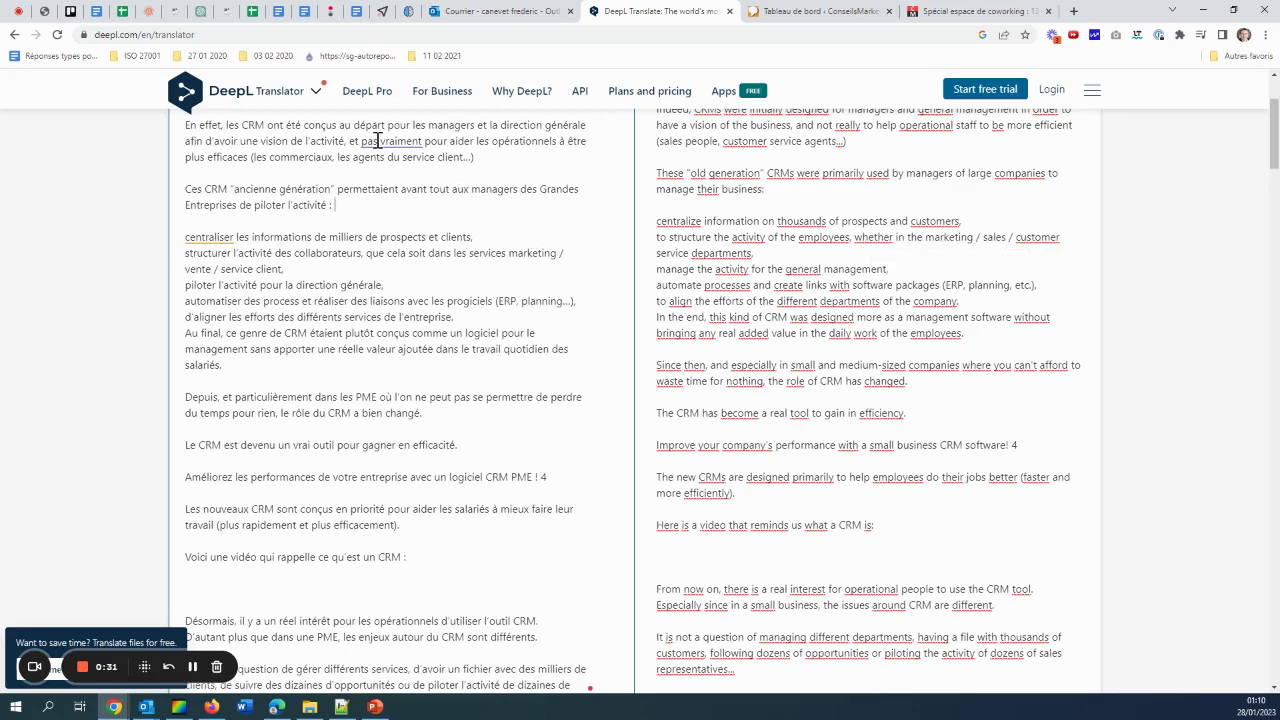
left_click(409, 11)
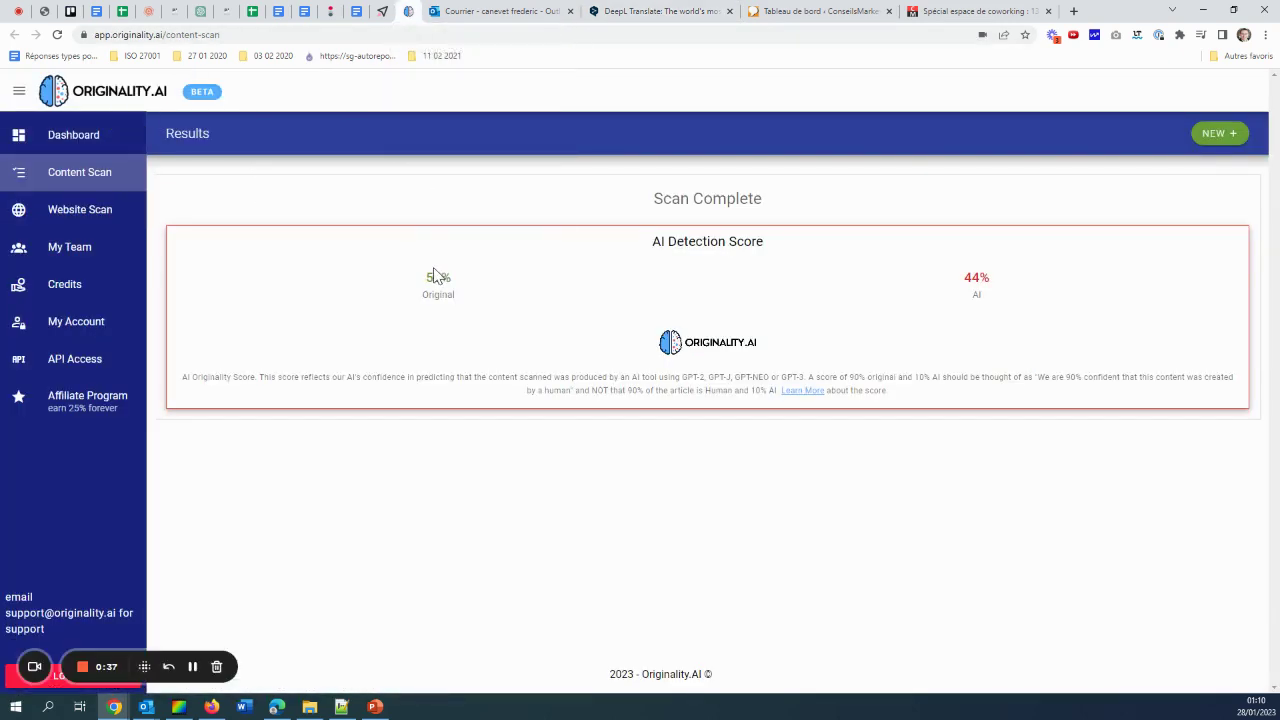
left_click_drag(437, 274, 475, 298)
left_click_drag(968, 273, 1010, 306)
- In the ConseilsMarketing coworking article, copy the text from "Pour être 100% efficace" through the phone alarm advice
left_click(935, 11)
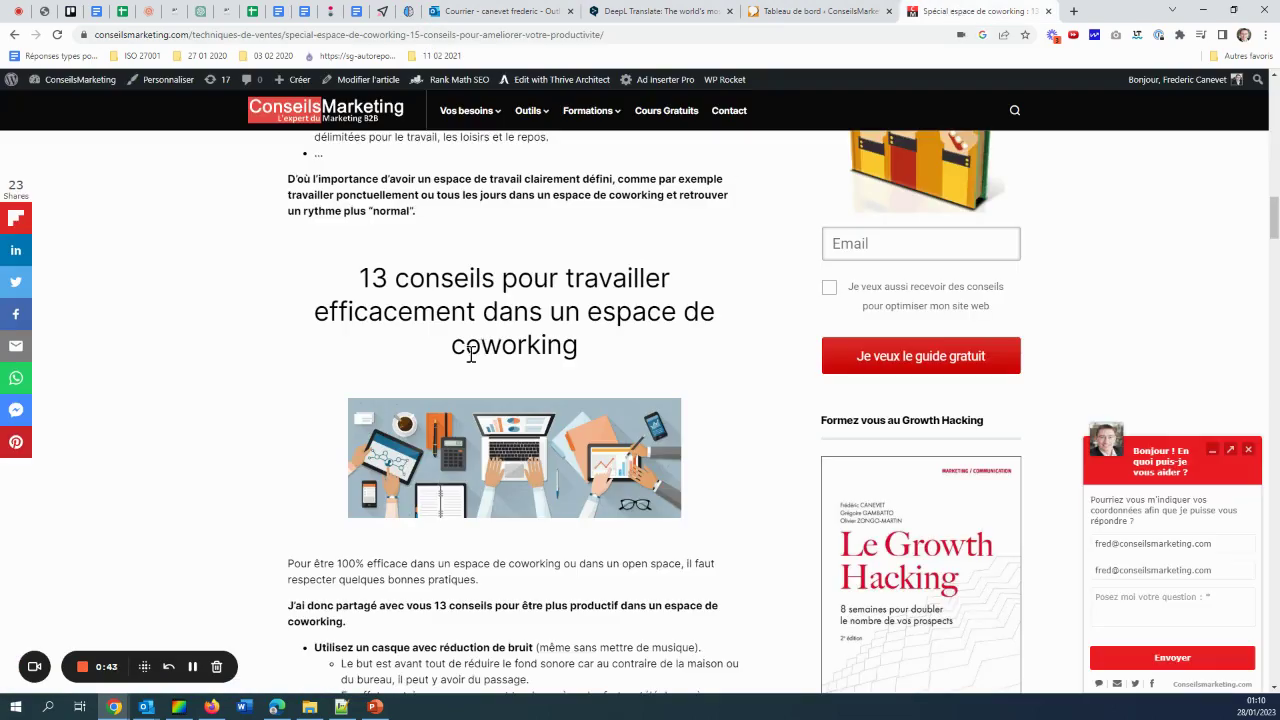
scroll(470, 355, "up", 3)
scroll(378, 367, "down", 7)
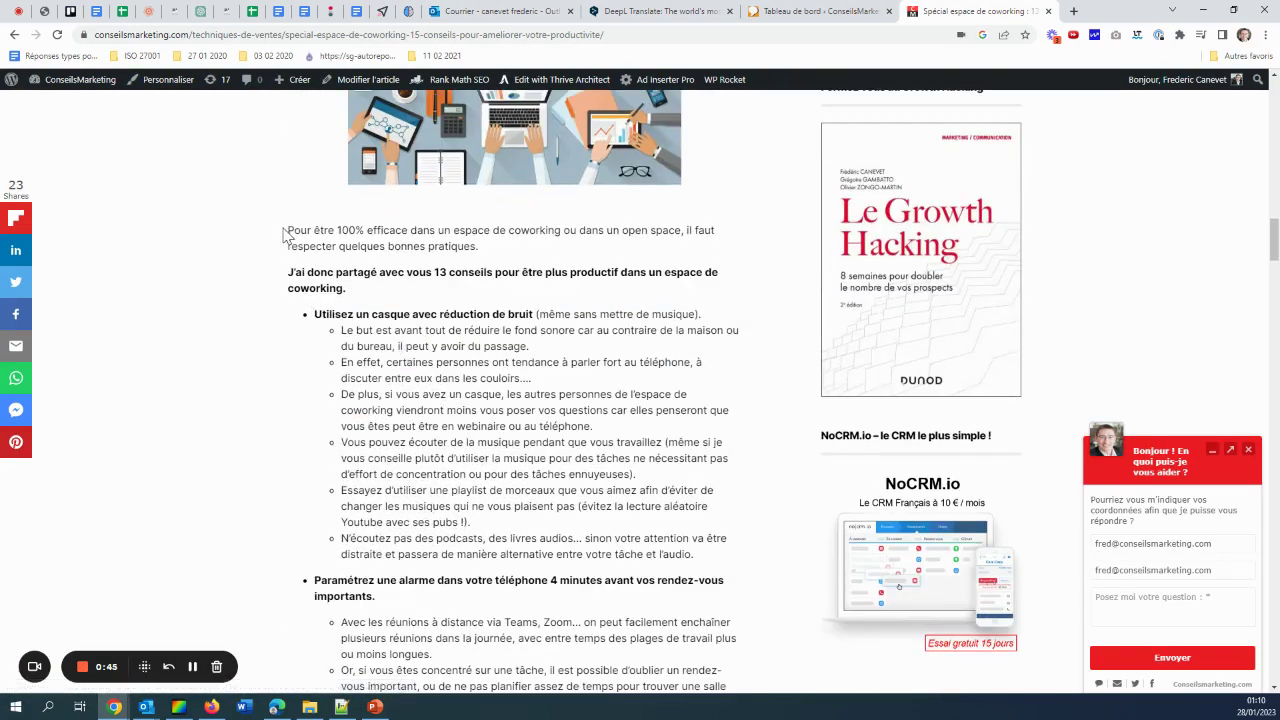
left_click_drag(286, 229, 437, 316)
scroll(505, 416, "down", 14)
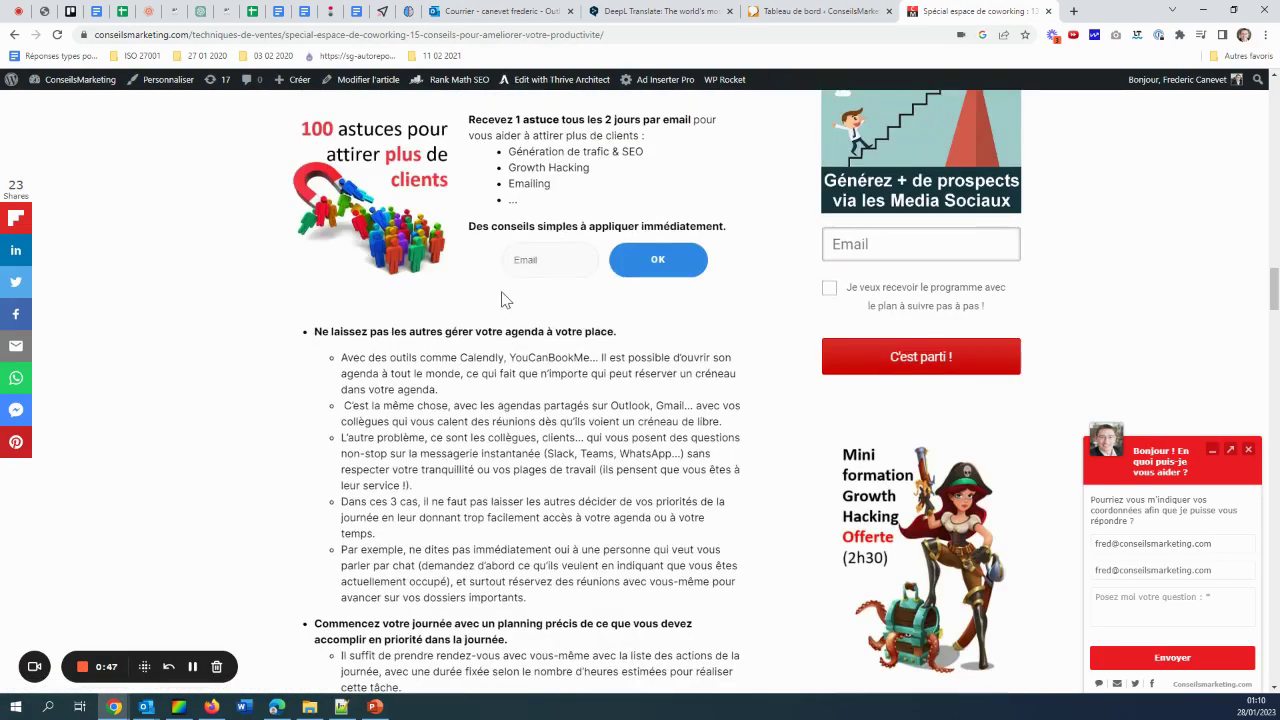
scroll(512, 373, "down", 8)
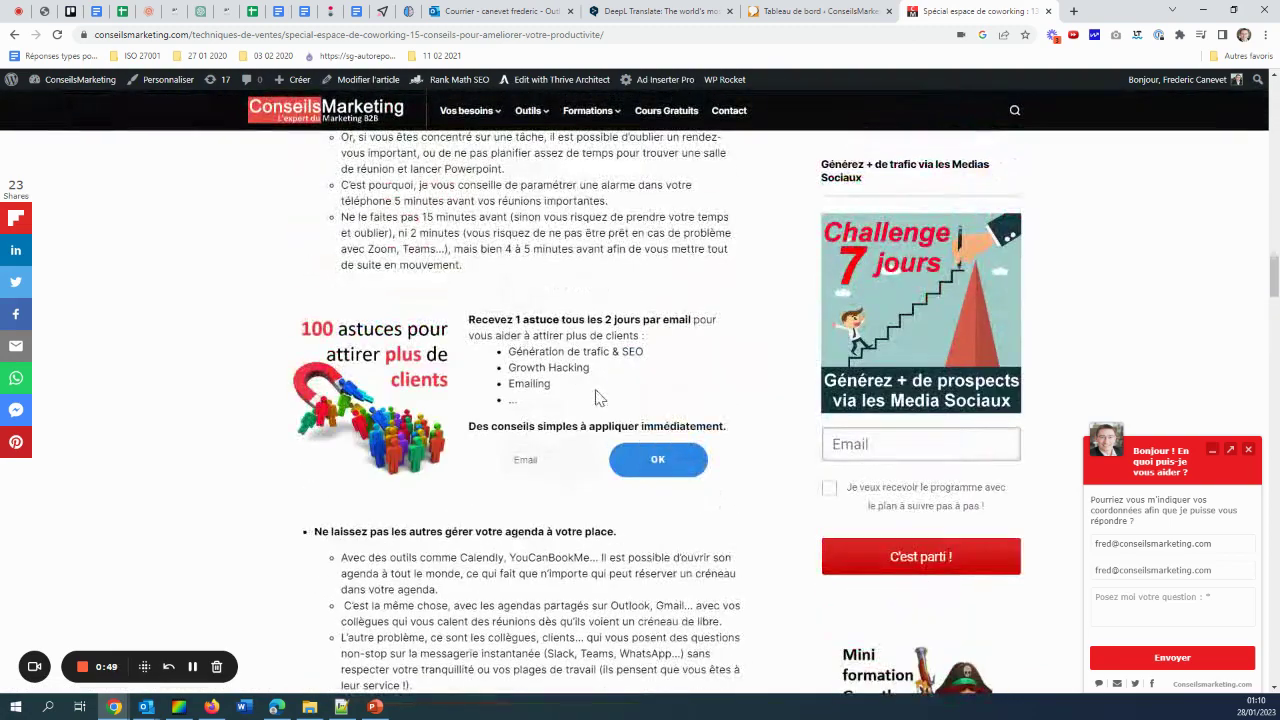
left_click_drag(559, 281, 735, 201)
- In DeepL, replace the French source text with the copied coworking passage and check its English translation
left_click(650, 11)
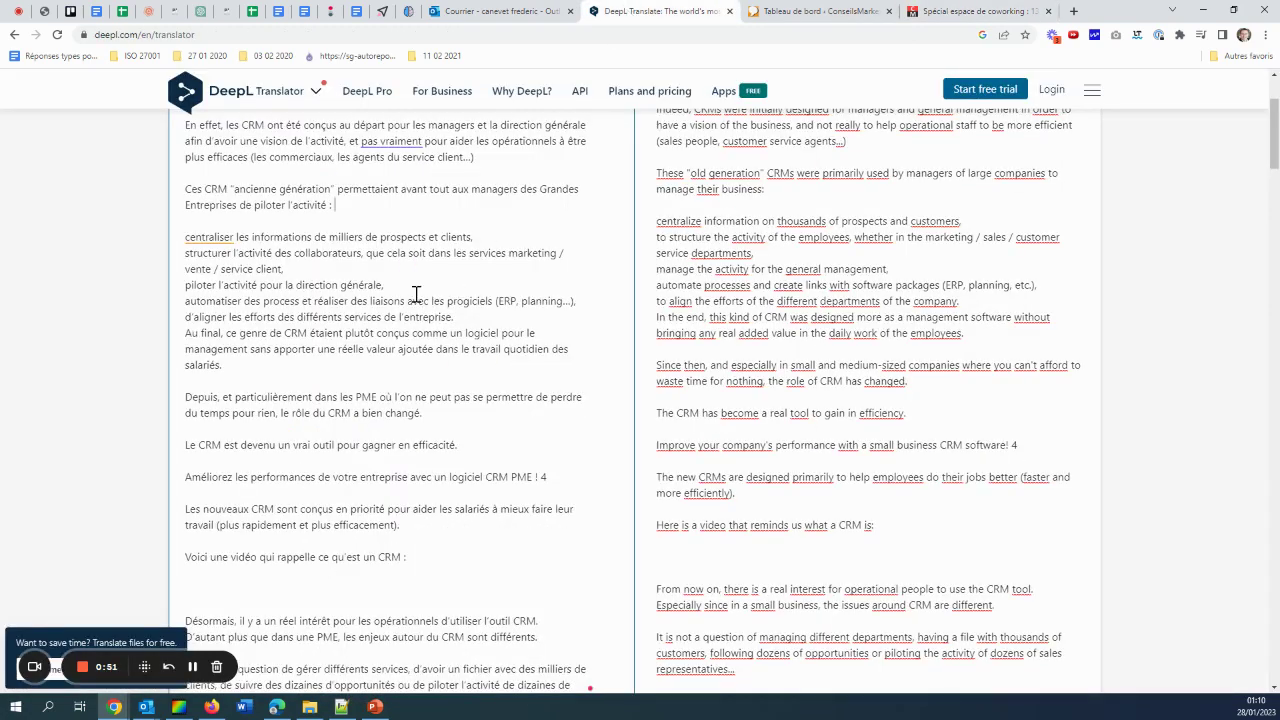
key("ctrl+a")
key("ctrl+v")
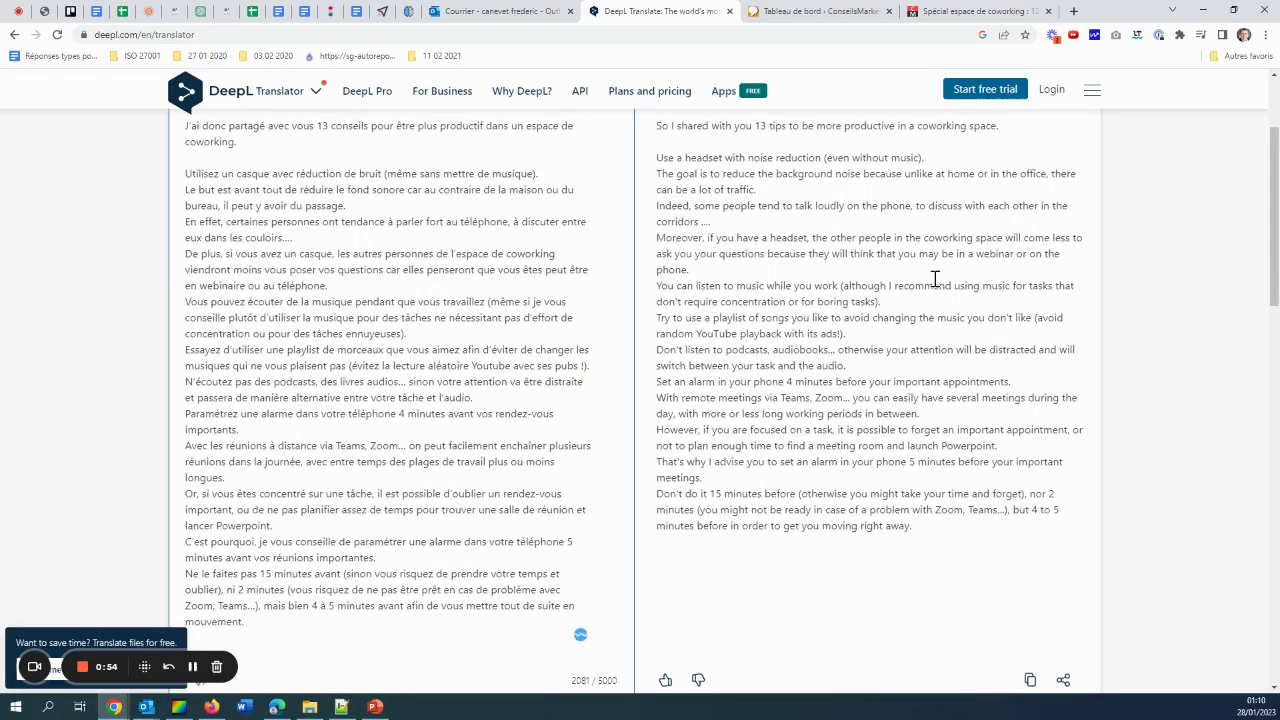
scroll(907, 287, "up", 2)
scroll(941, 262, "down", 3)
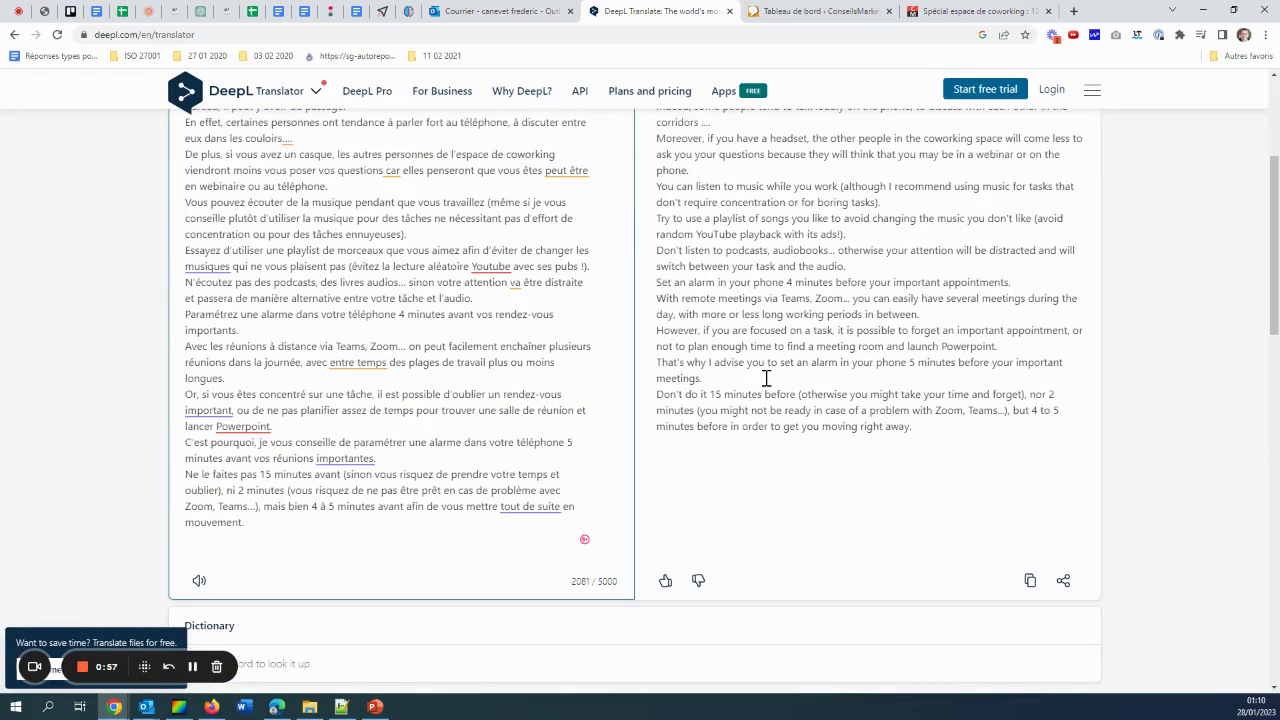
scroll(870, 257, "up", 3)
scroll(1010, 222, "down", 2)
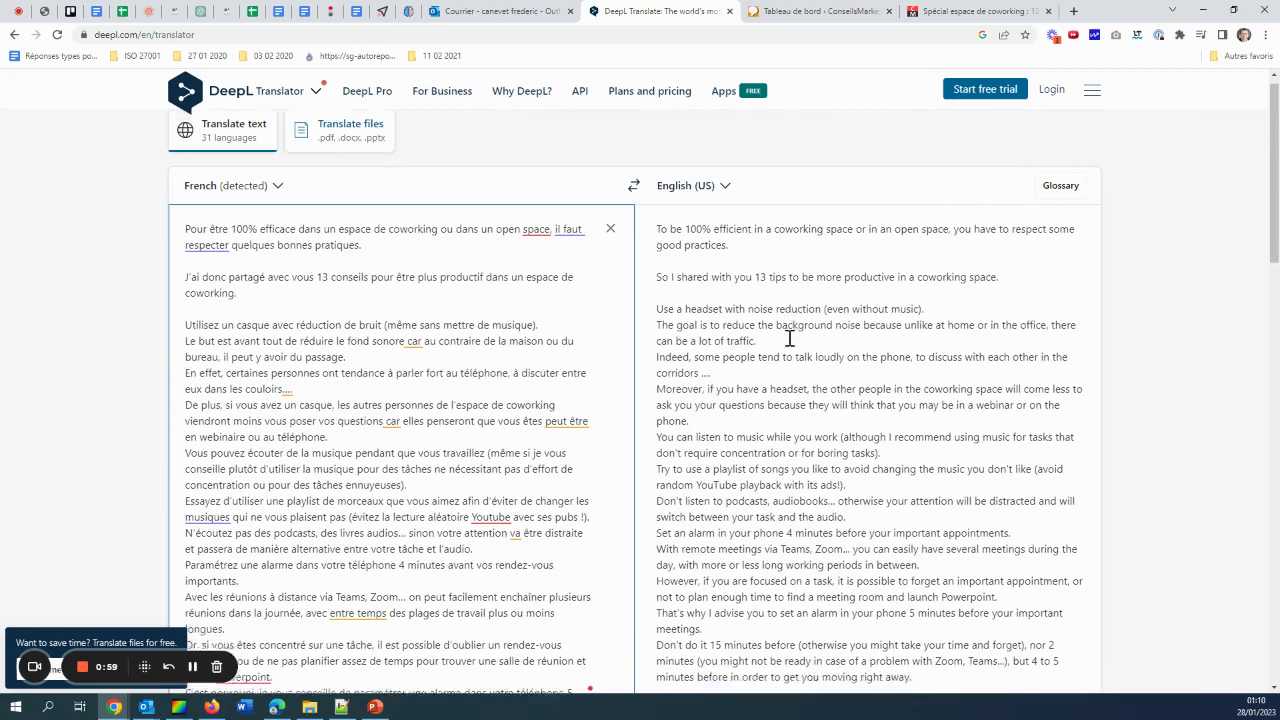
- Copy the whole English translation of the coworking passage and paste it into a new content scan in Originality.AI
left_click(794, 331)
key("ctrl+a")
key("ctrl+c")
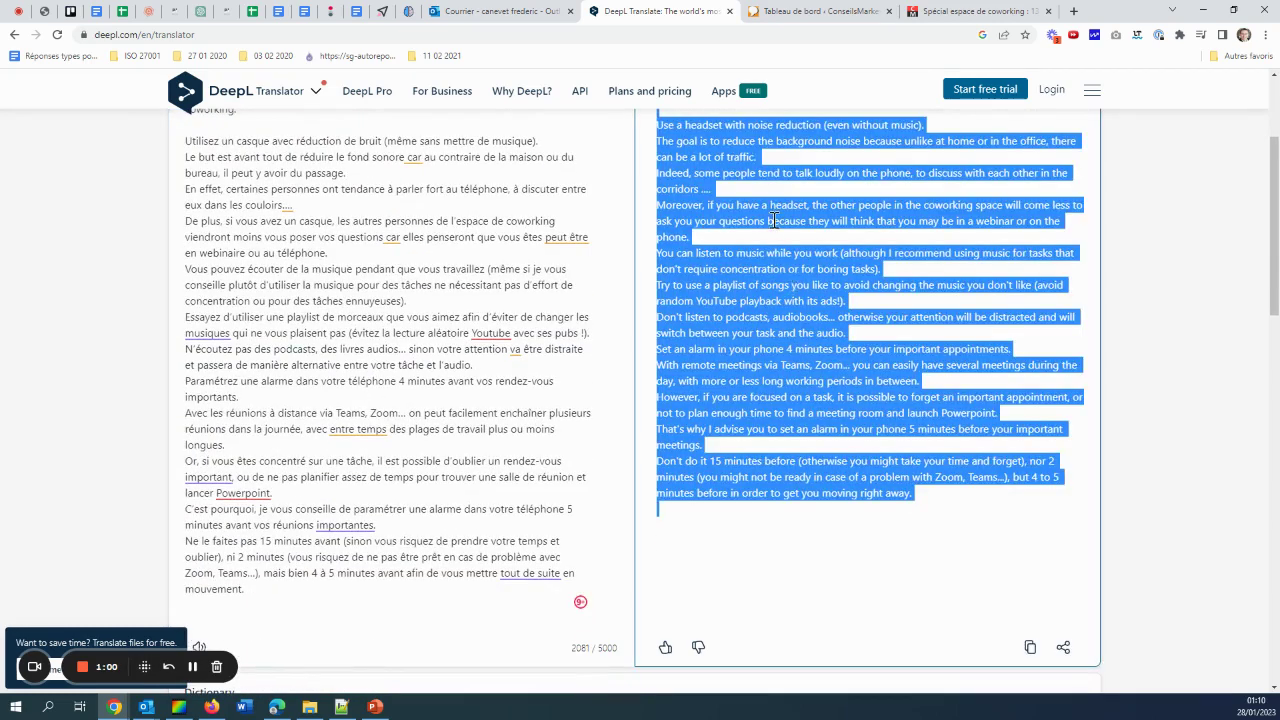
left_click(408, 11)
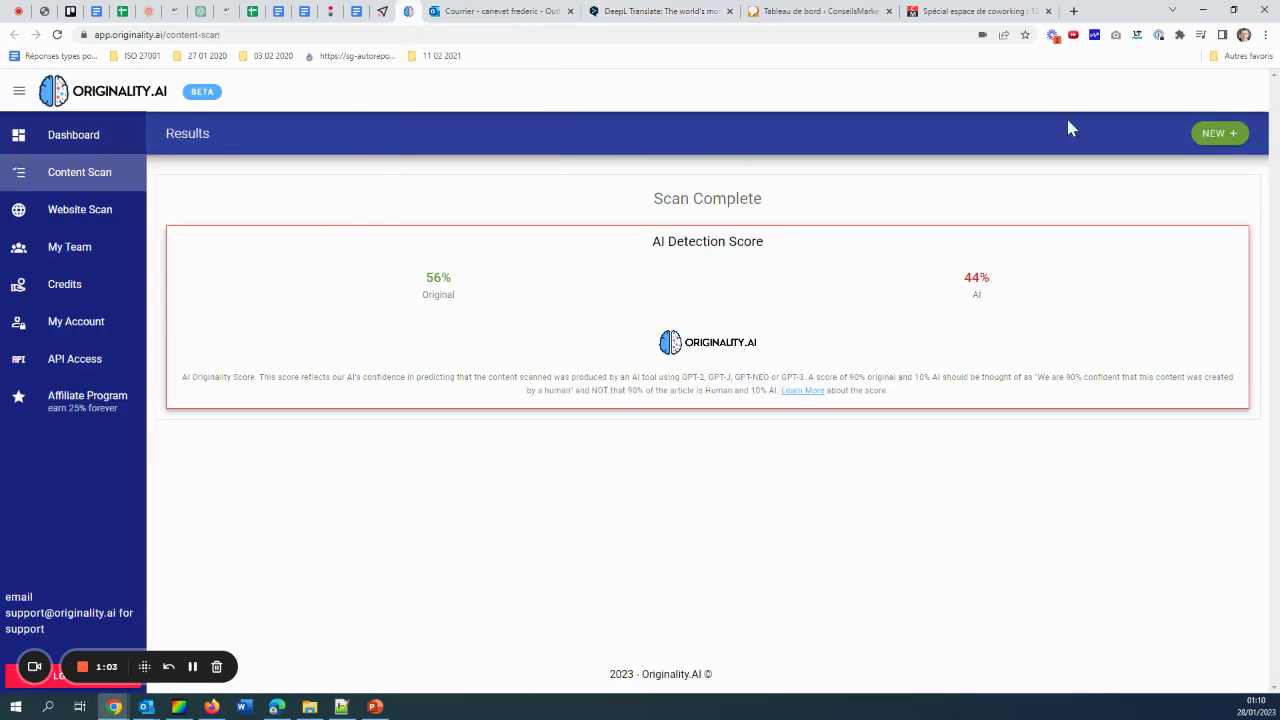
left_click(1220, 133)
left_click(420, 277)
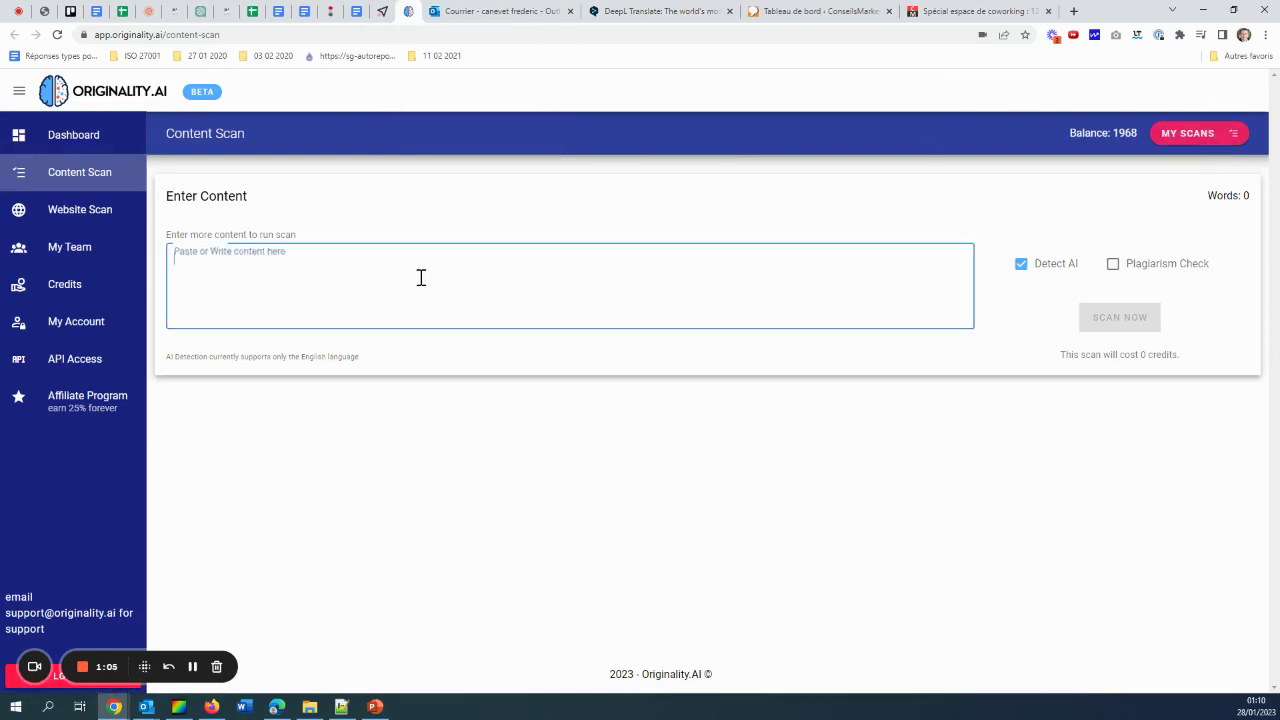
key("ctrl+v")
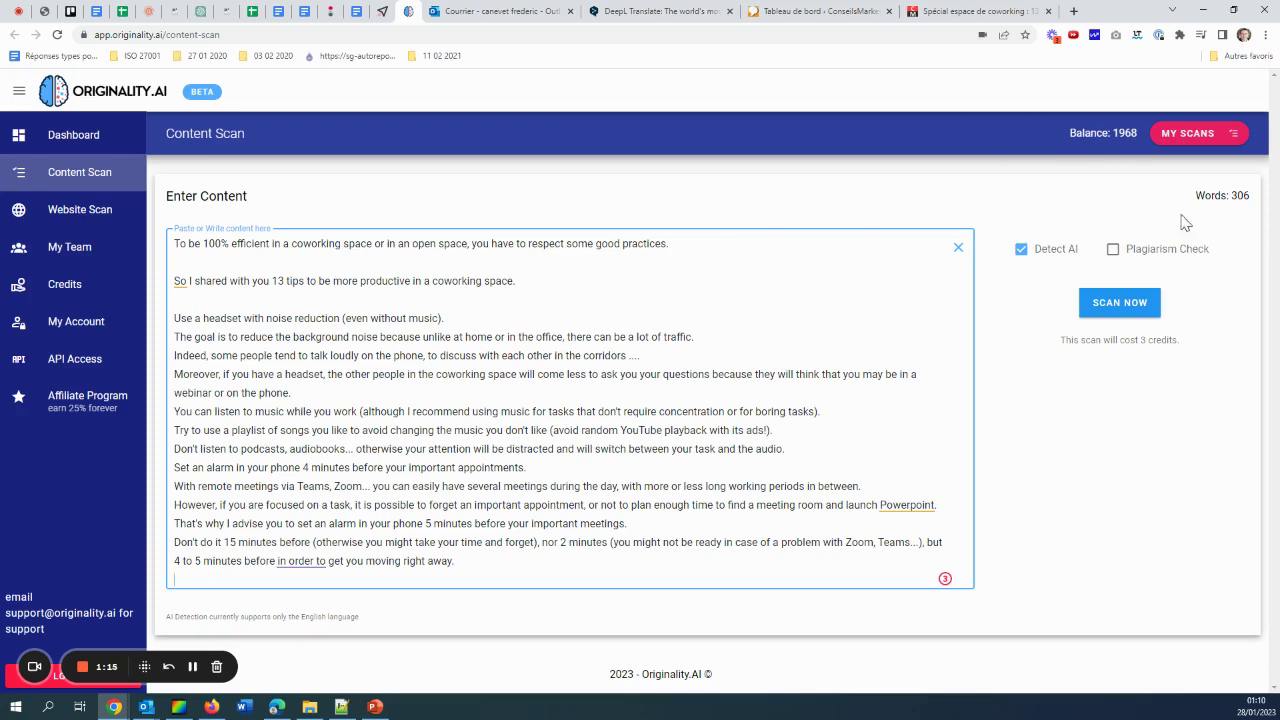
- Scan the coworking text with both Detect AI and Plagiarism Check enabled, and examine the originality and plagiarism results
left_click(1113, 251)
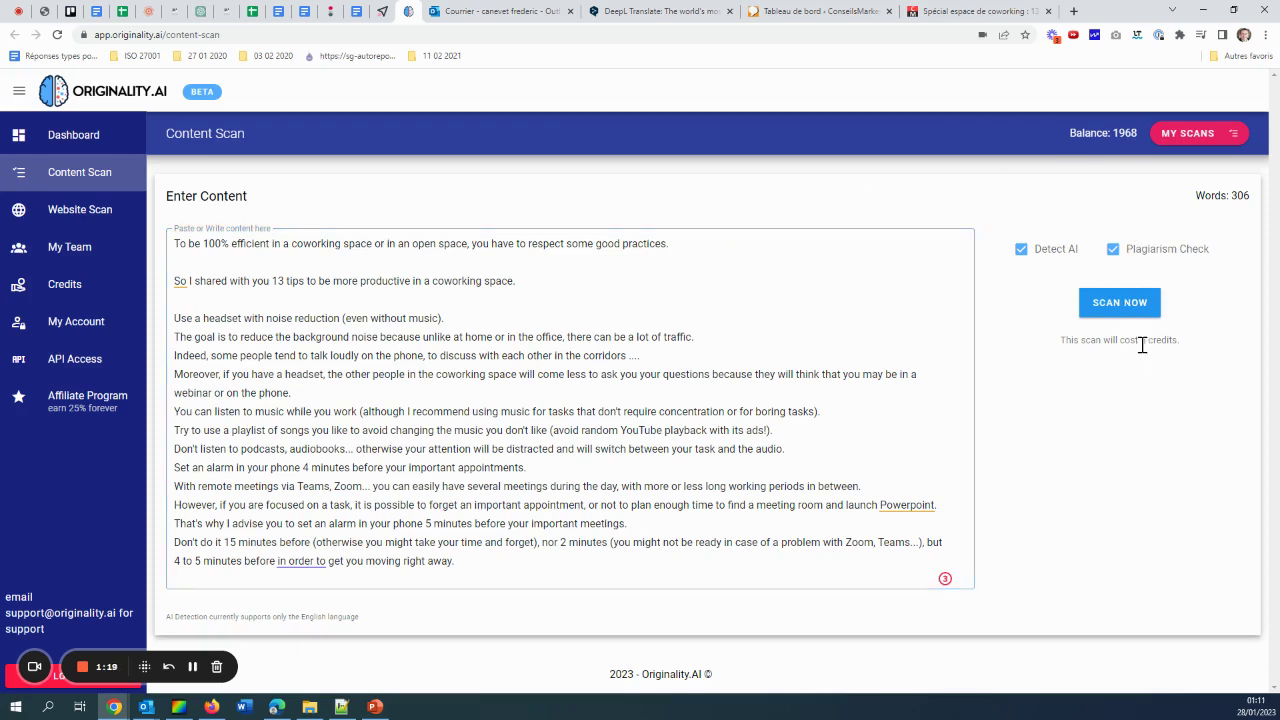
left_click(1112, 250)
left_click(1112, 250)
left_click(1127, 305)
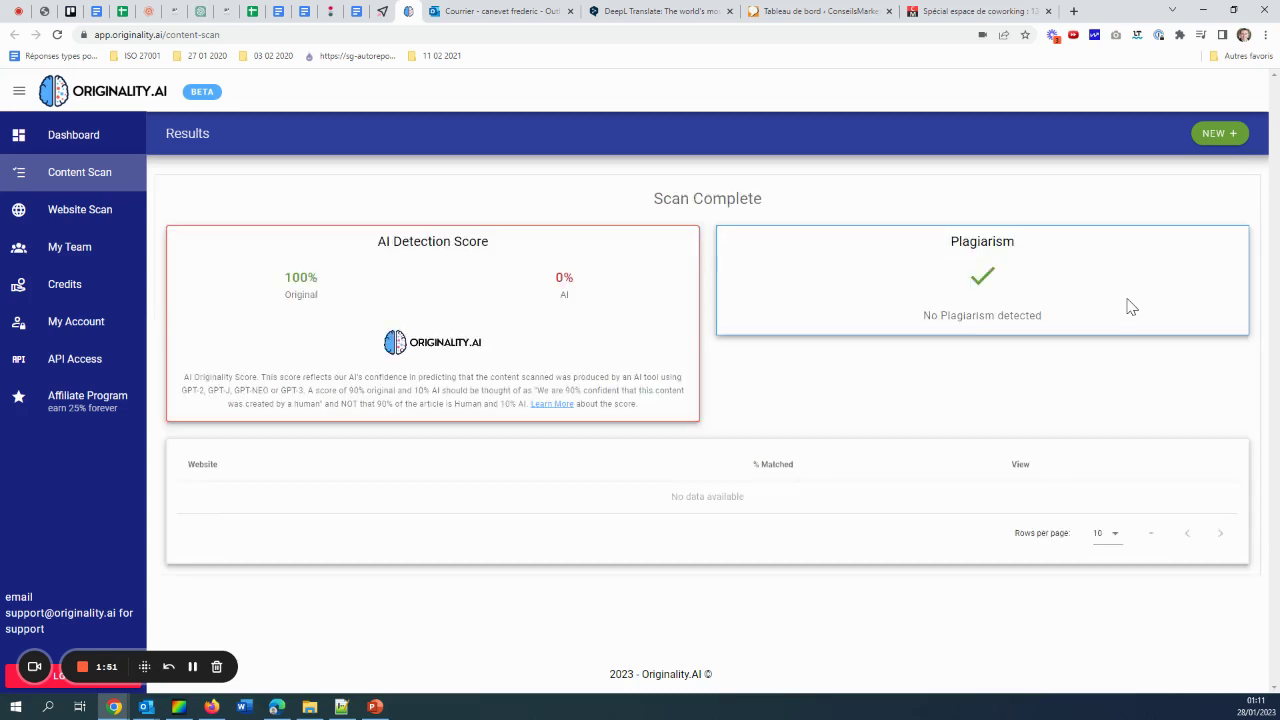
left_click_drag(240, 283, 337, 297)
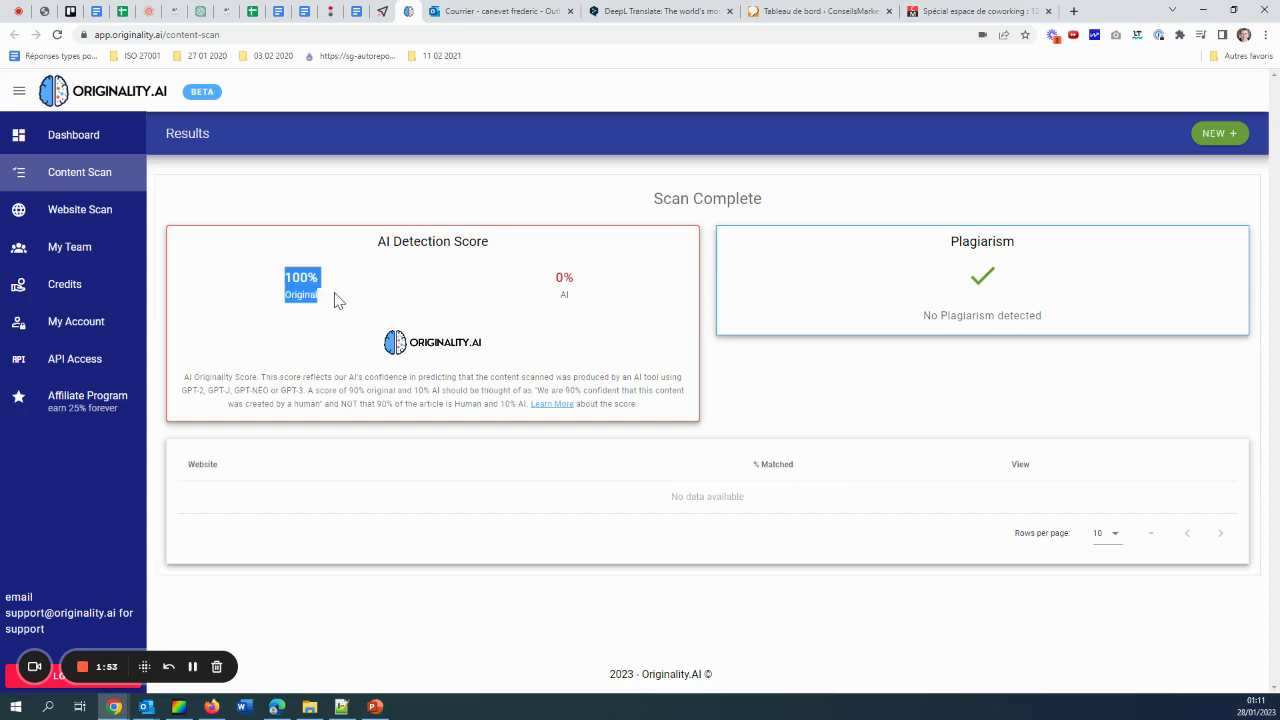
left_click_drag(954, 268, 1062, 316)
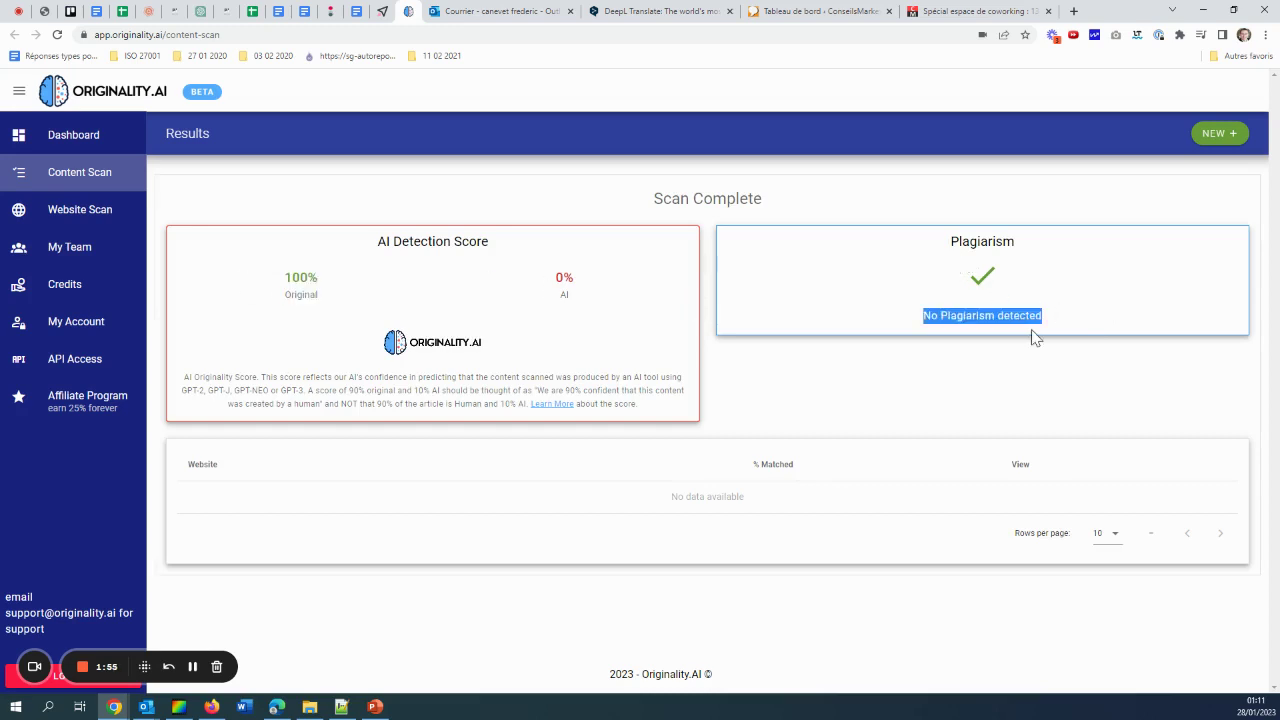
- In the ChatGPT chat about 2023 SEO tips, ask "est ce que tu peux être plus précis et donner plus de détails ?"
left_click(200, 11)
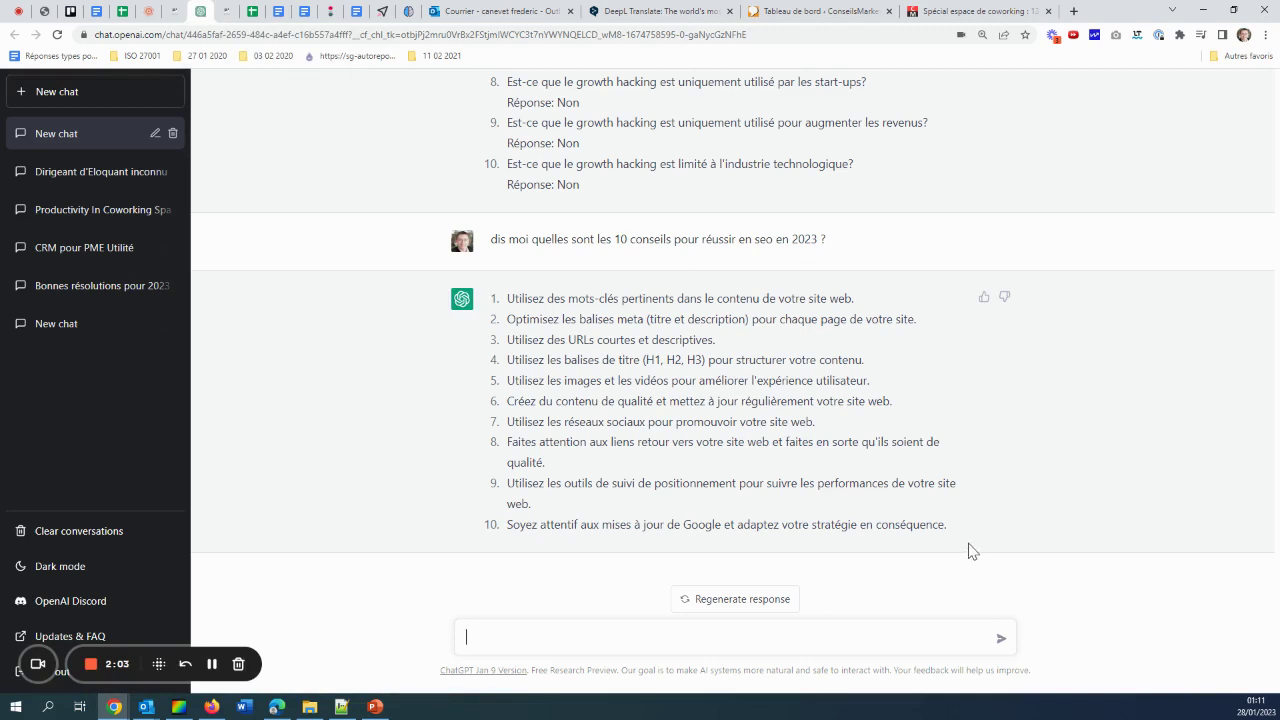
left_click_drag(970, 548, 503, 318)
left_click(555, 644)
type("est ce que tu peux être plus précis et donner plus de détails ?")
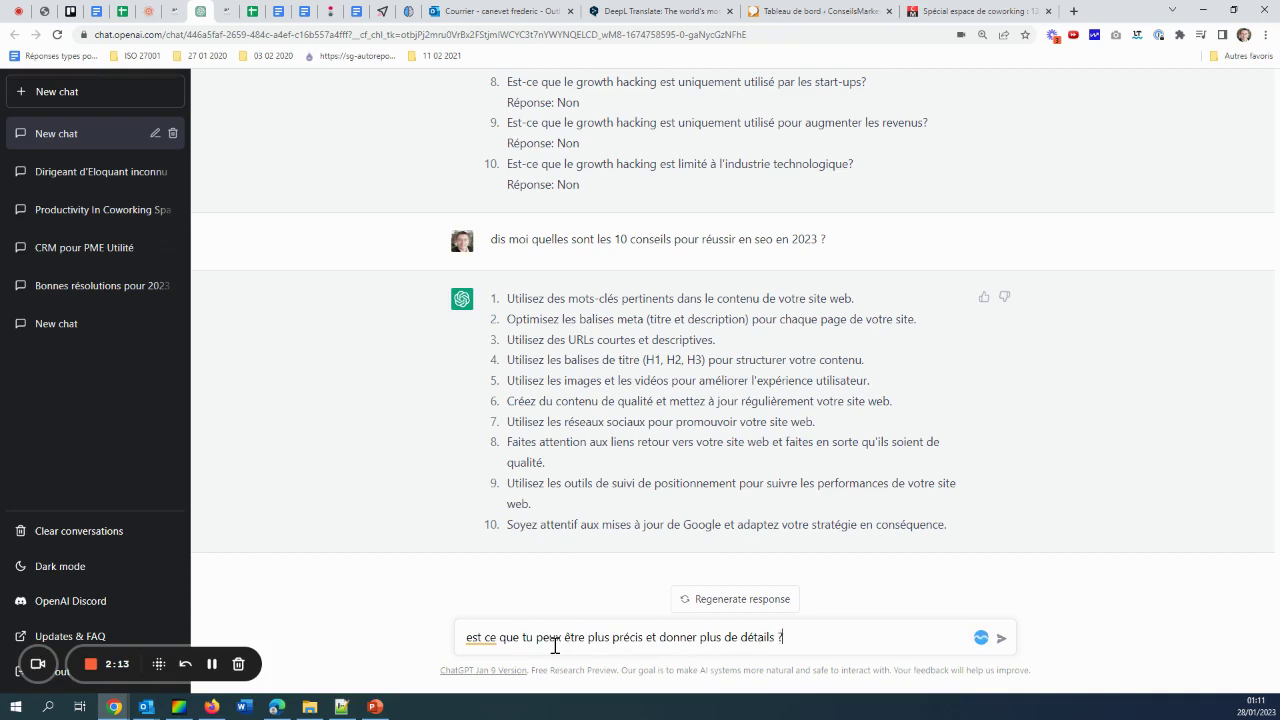
key("Return")
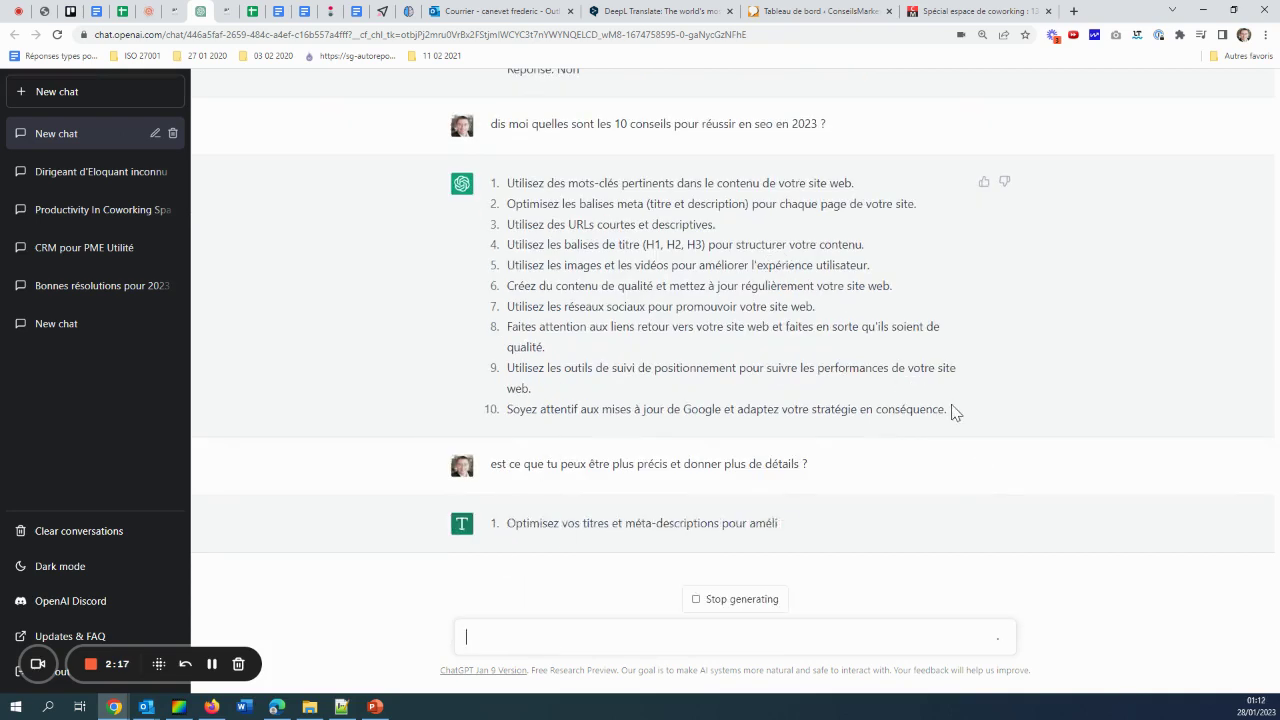
- Copy ChatGPT's first list of ten French SEO tips and paste it into a new Originality.AI content scan
left_click_drag(950, 410, 497, 170)
key("ctrl+c")
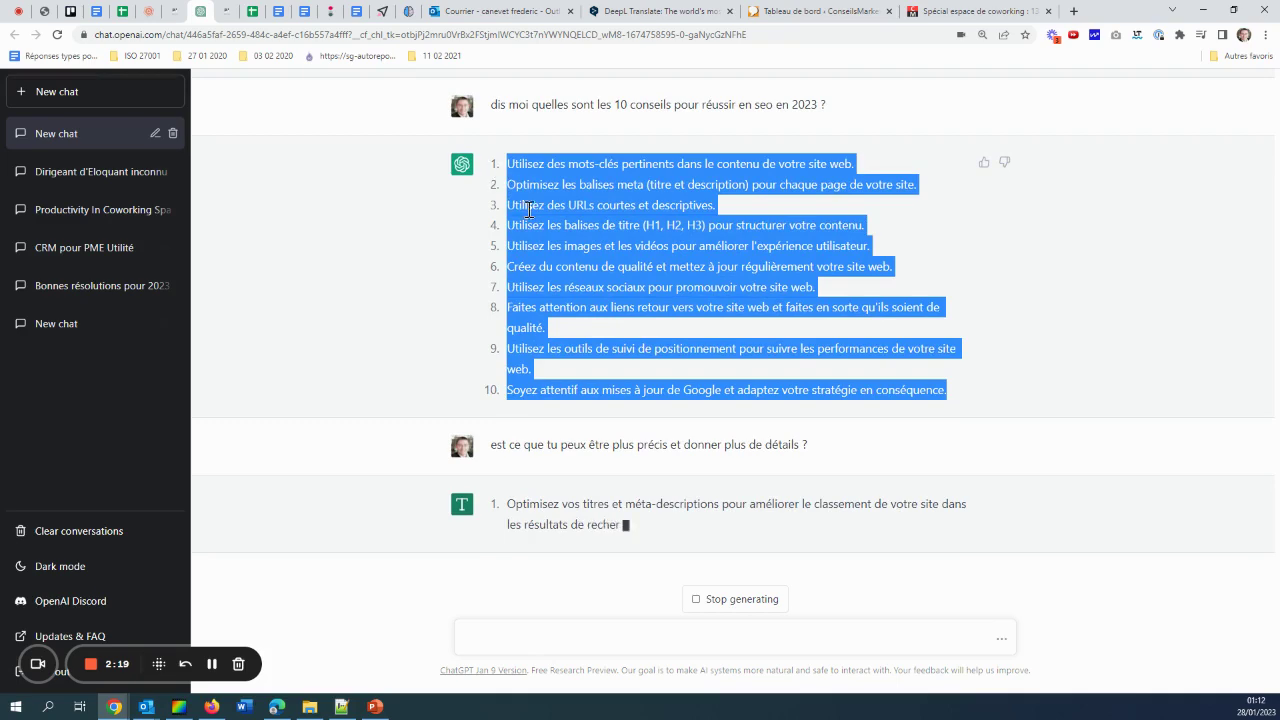
left_click(407, 12)
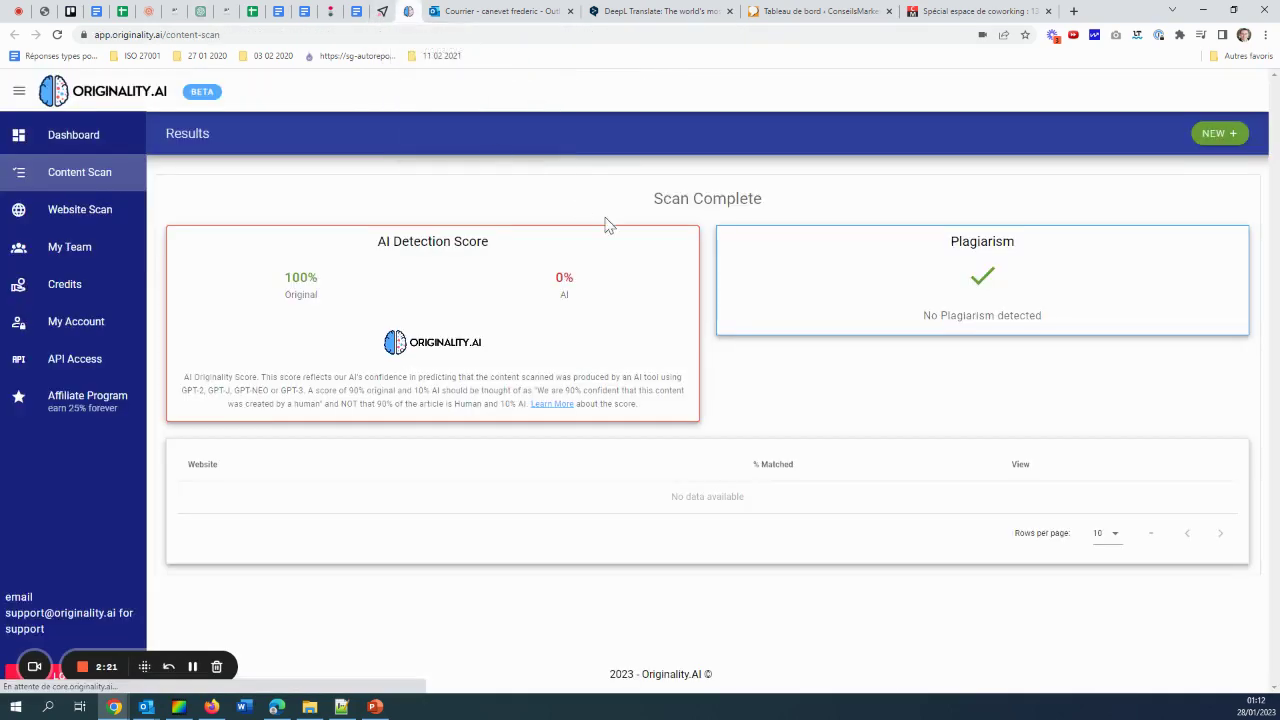
left_click(1228, 135)
left_click(449, 291)
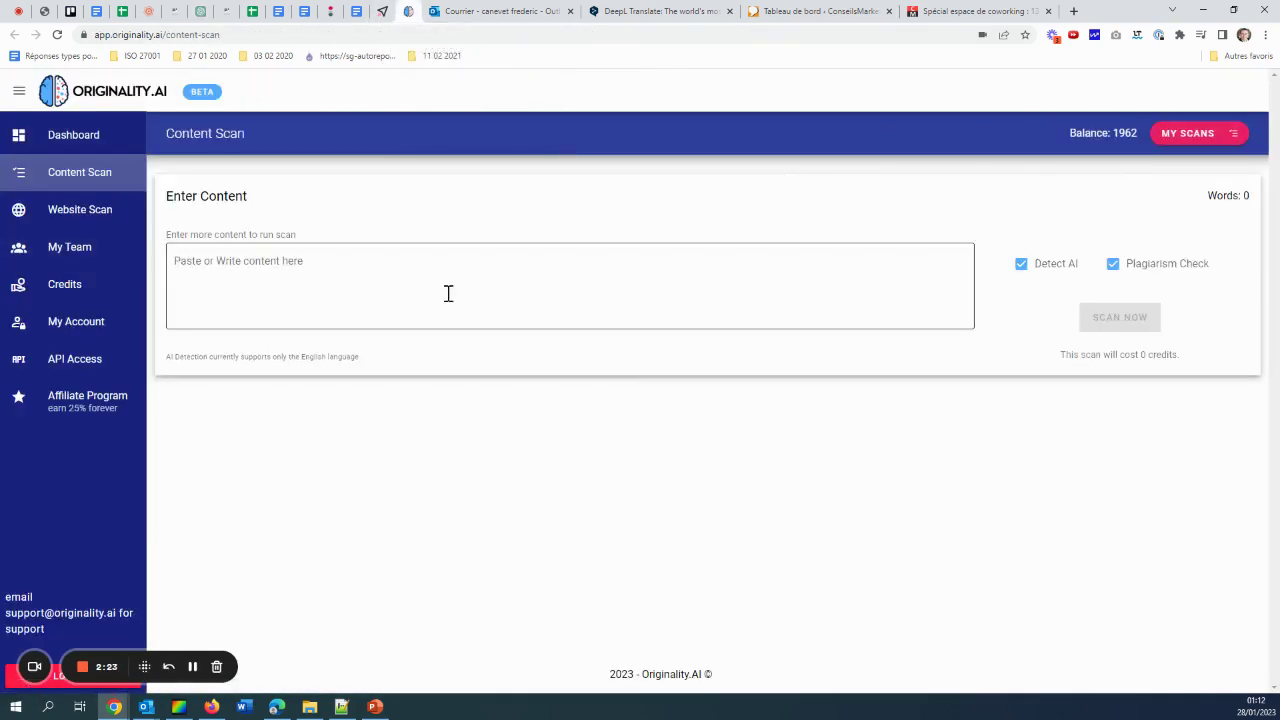
key("ctrl+v")
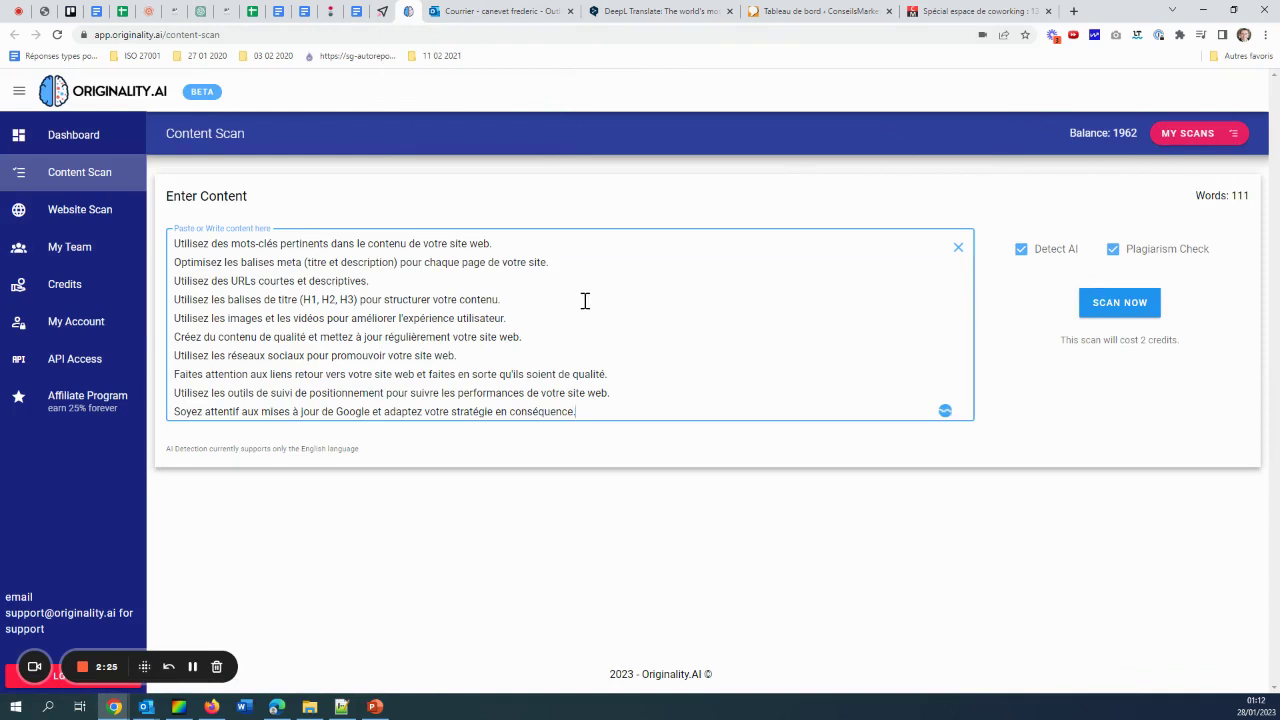
- Copy the French SEO tips from the content field and scan them with Detect AI only, without the plagiarism check
key("ctrl+a")
key("ctrl+c")
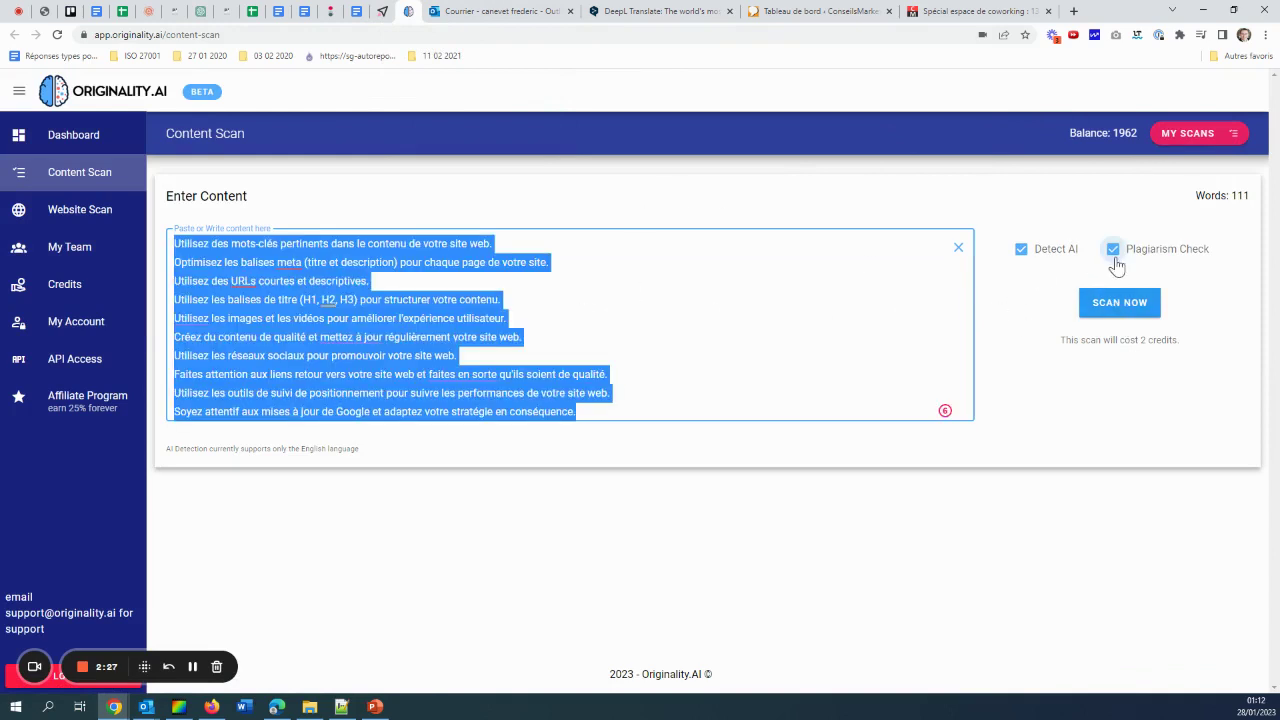
left_click(1125, 305)
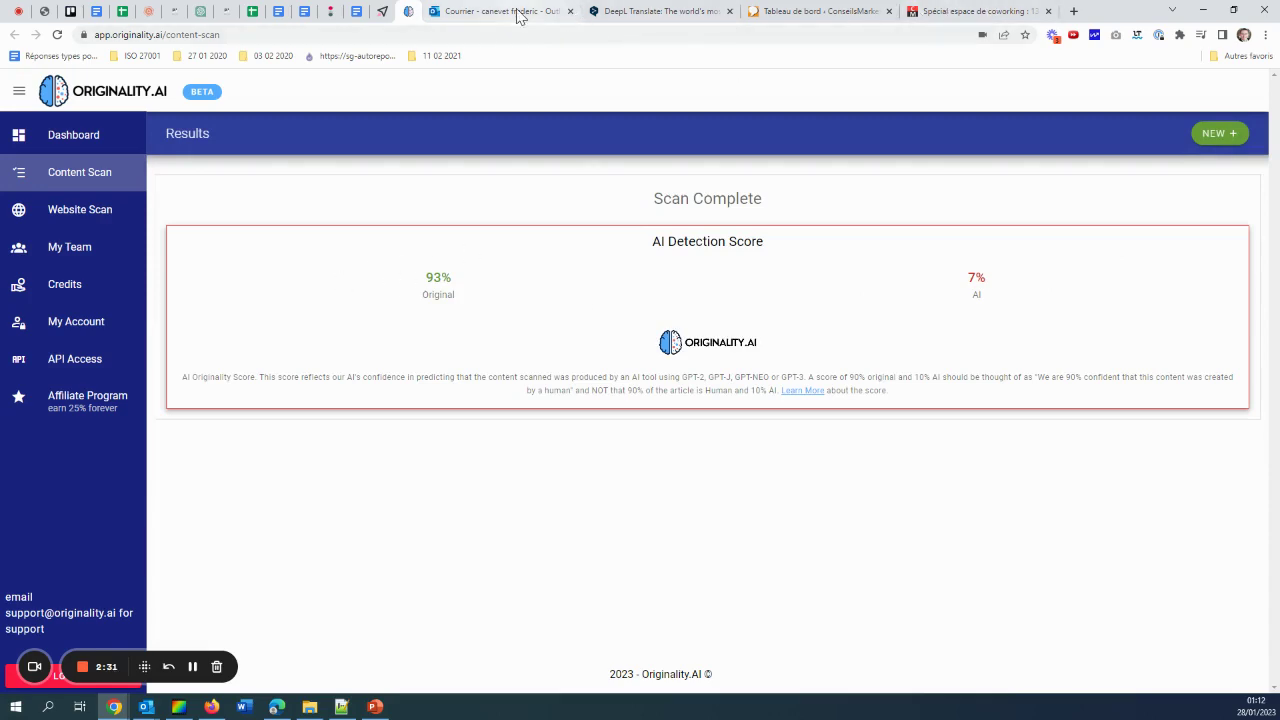
- In DeepL, replace the source text with the French SEO tips and copy the resulting English translation
left_click(624, 12)
scroll(490, 242, "up", 1)
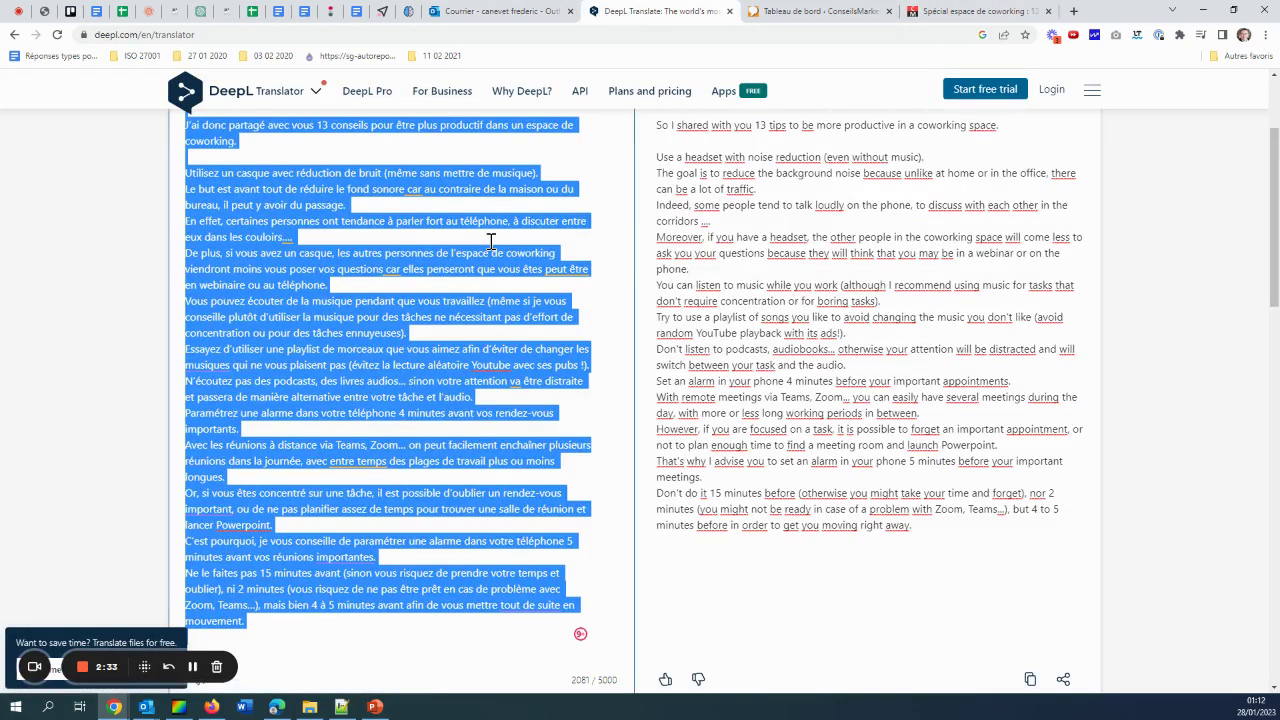
key("ctrl+v")
scroll(1057, 374, "up", 2)
left_click(875, 297)
key("ctrl+a")
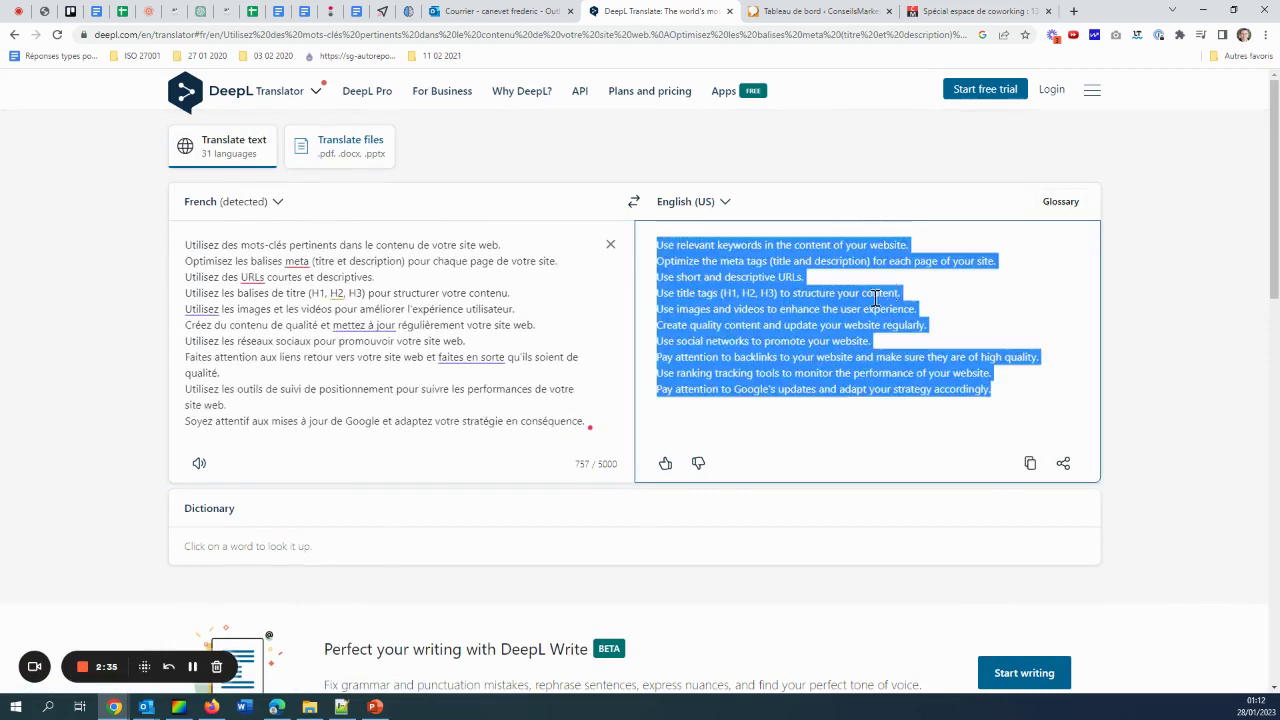
- In Originality.AI, start a new scan, paste the English SEO tips and run AI detection on them
left_click(408, 14)
left_click(1231, 134)
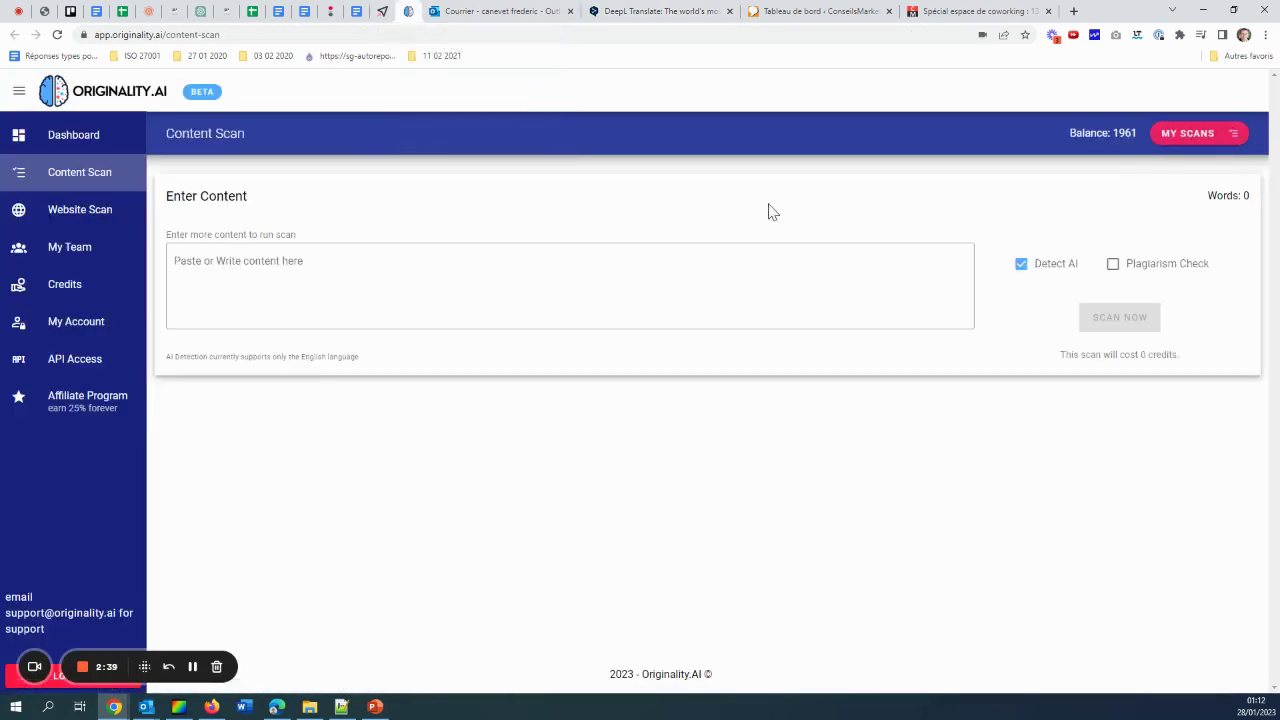
left_click(374, 291)
type("Use relevant keywords in the content of your website. Optimize the meta tags (title and description) for each page of your site. Use short and descriptive URLs. Use title tags (H1, H2, H3) to structure your content. Use images and videos to enhance the user experience. Create quality content and update your website regularly. Use social networks to promote your website. Pay attention to backlinks to your website and make sure they are of high quality. Use ranking tracking tools to monitor the performance of your website. Pay attention to Google's updates and adapt your strategy accordingly.")
left_click(1090, 308)
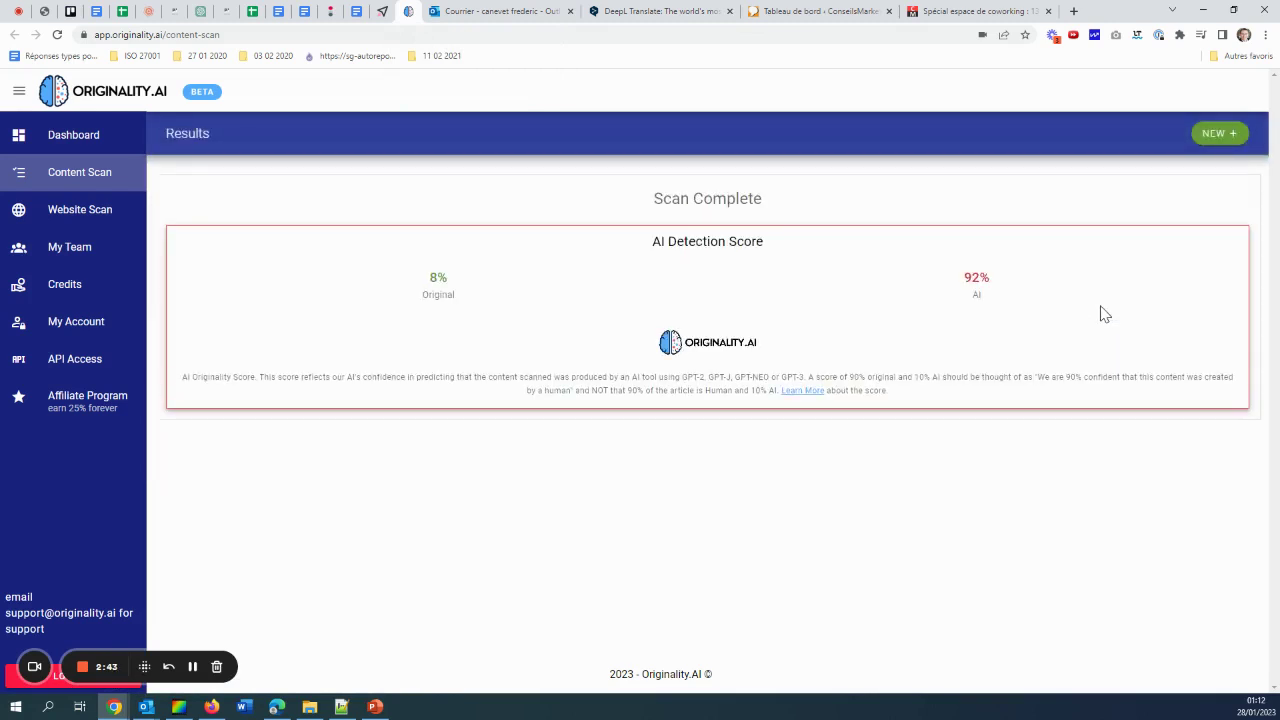
- Switch to ChatGPT and copy its second, more detailed list of ten French SEO tips
left_click(201, 11)
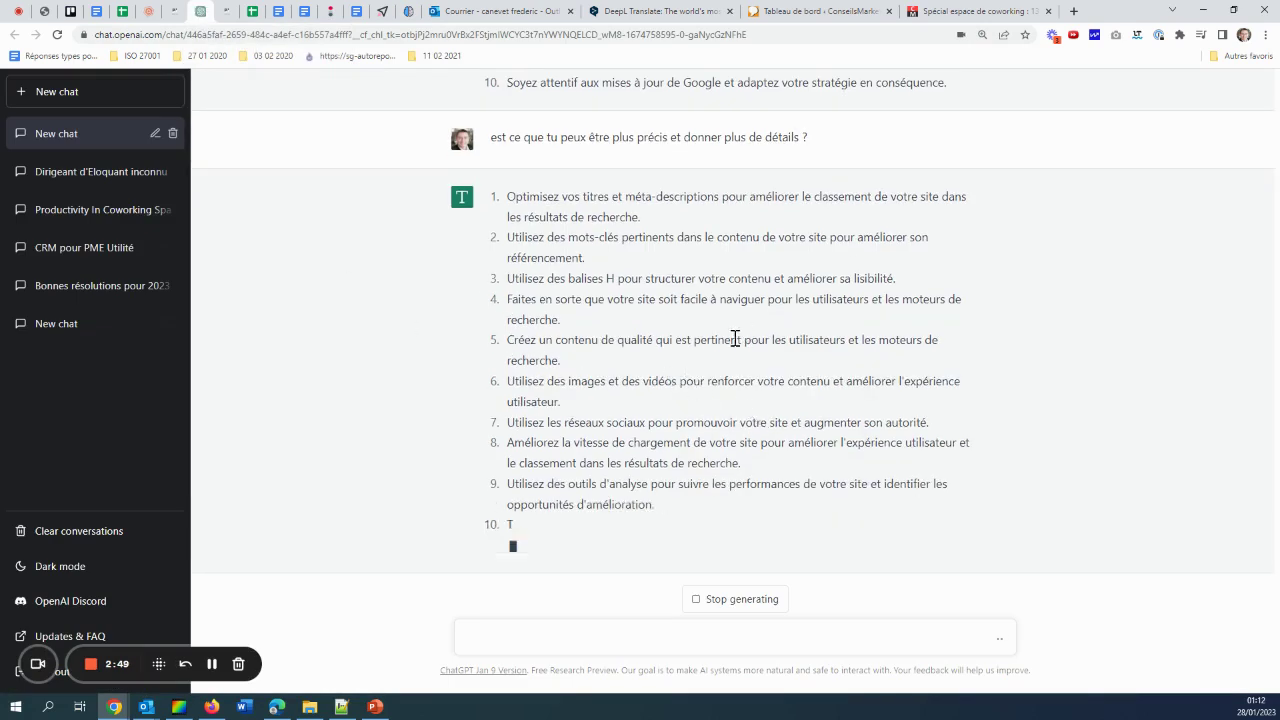
scroll(667, 365, "up", 3)
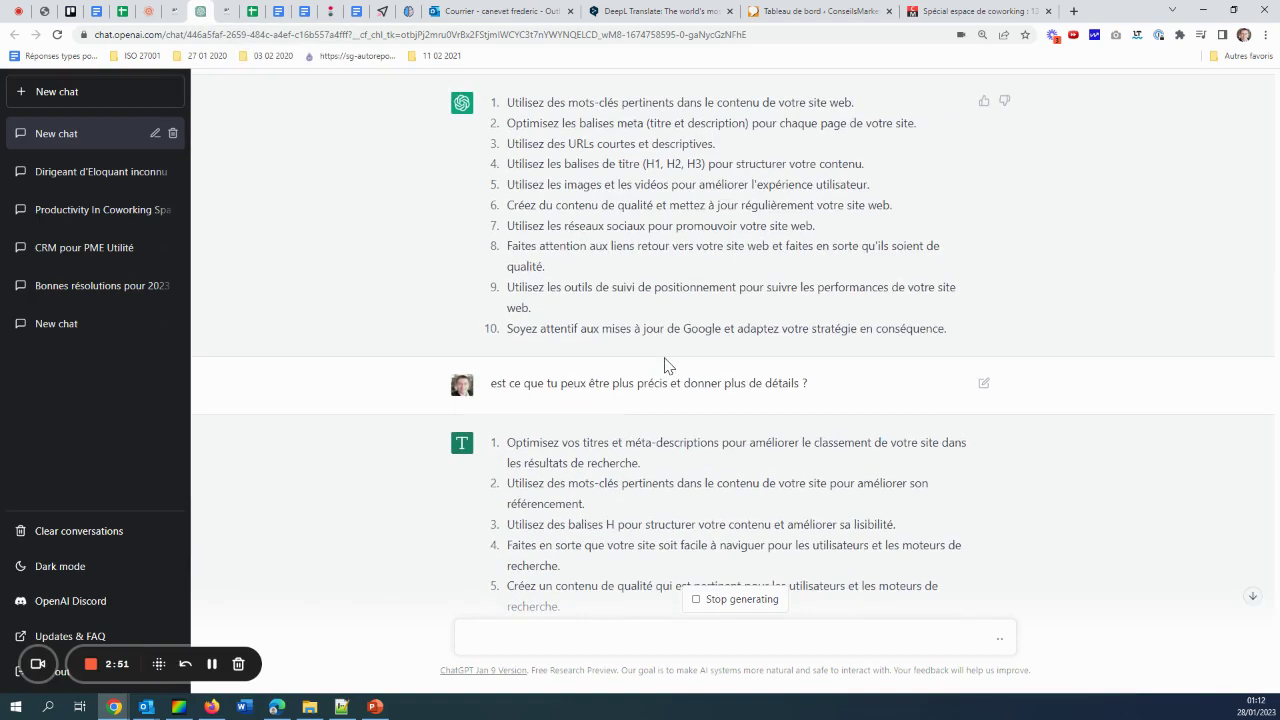
scroll(665, 363, "down", 3)
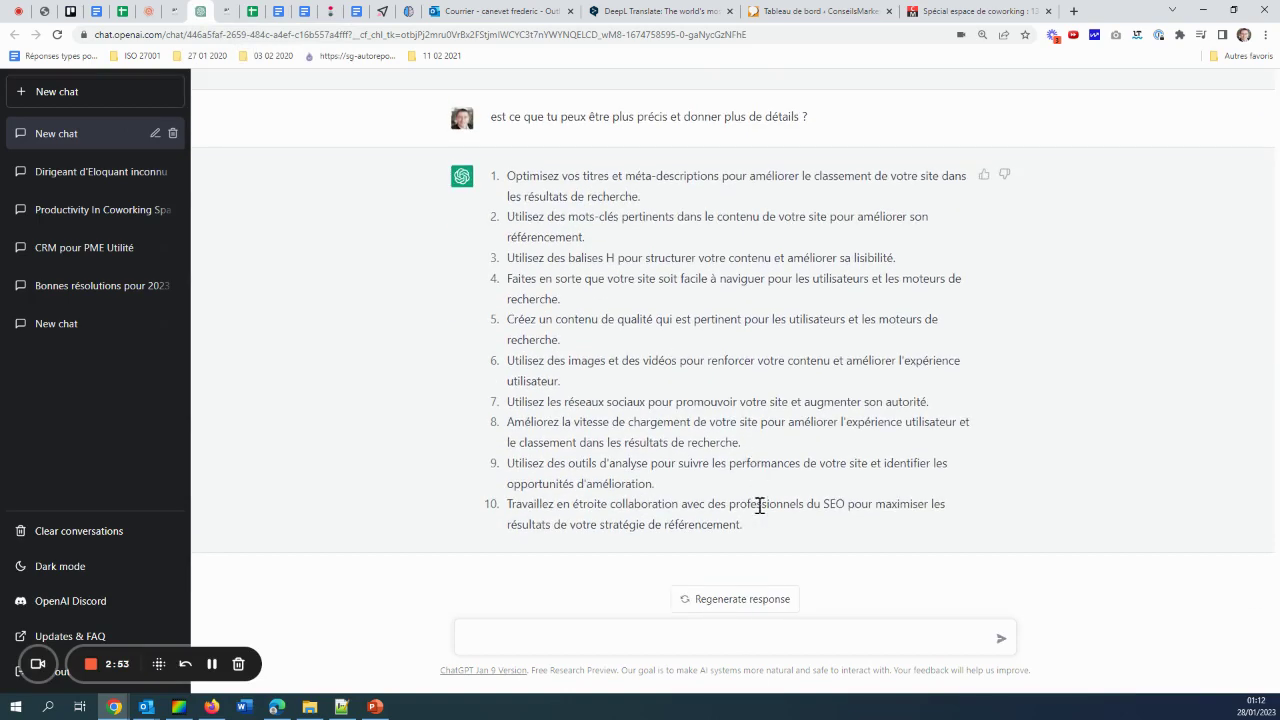
left_click_drag(748, 532, 505, 175)
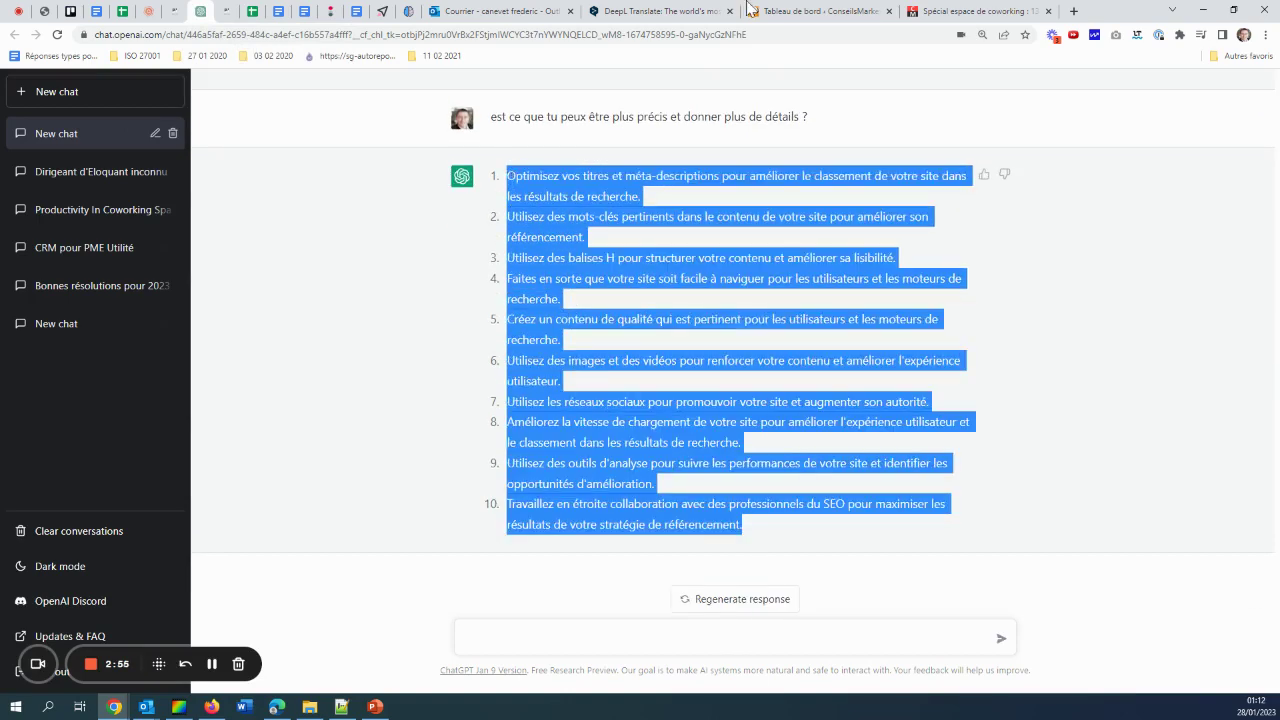
- In DeepL, replace the source text with the more detailed French tips and copy the full English translation
left_click(645, 15)
left_click(378, 282)
key("ctrl+a")
key("ctrl+v")
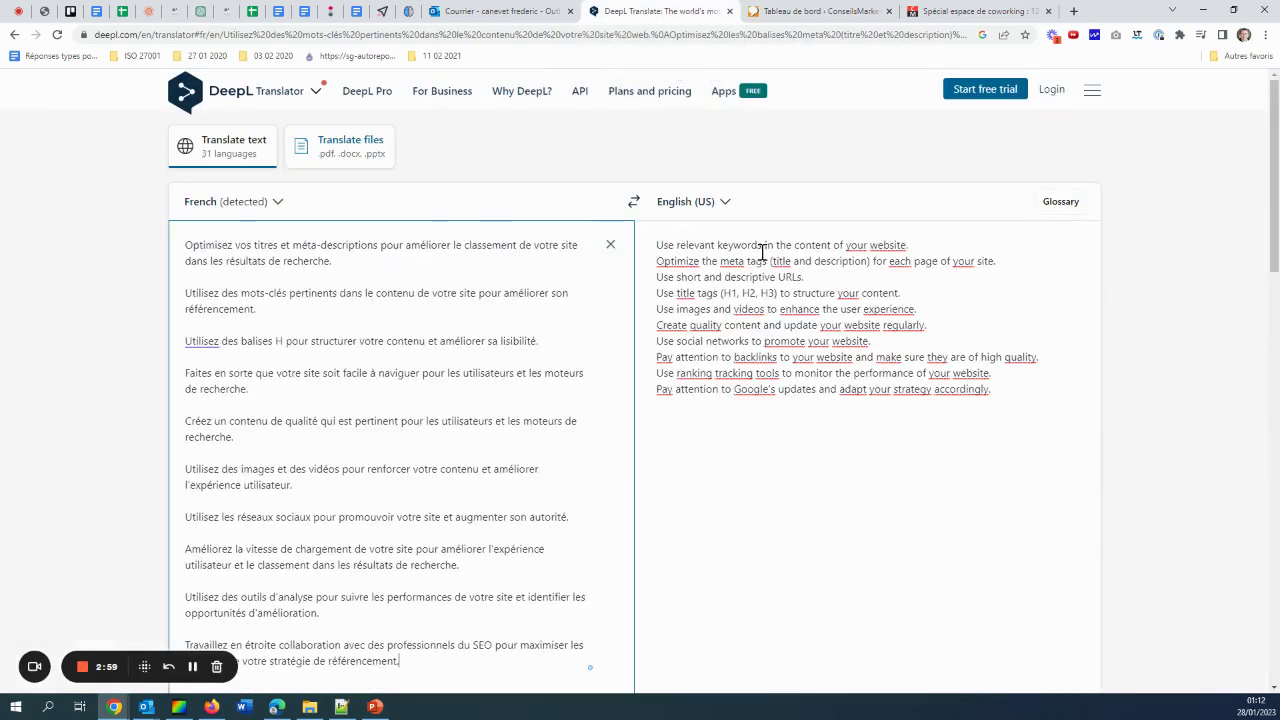
scroll(1011, 429, "down", 3)
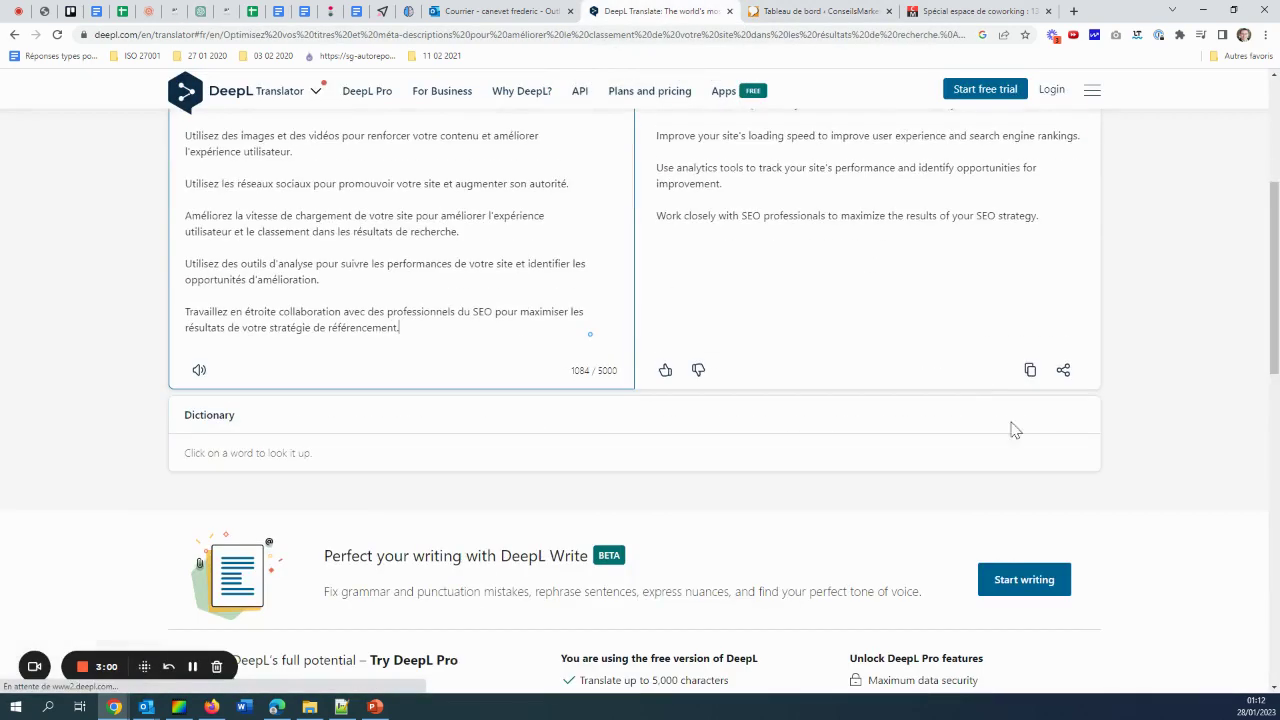
left_click(877, 203)
key("ctrl+a")
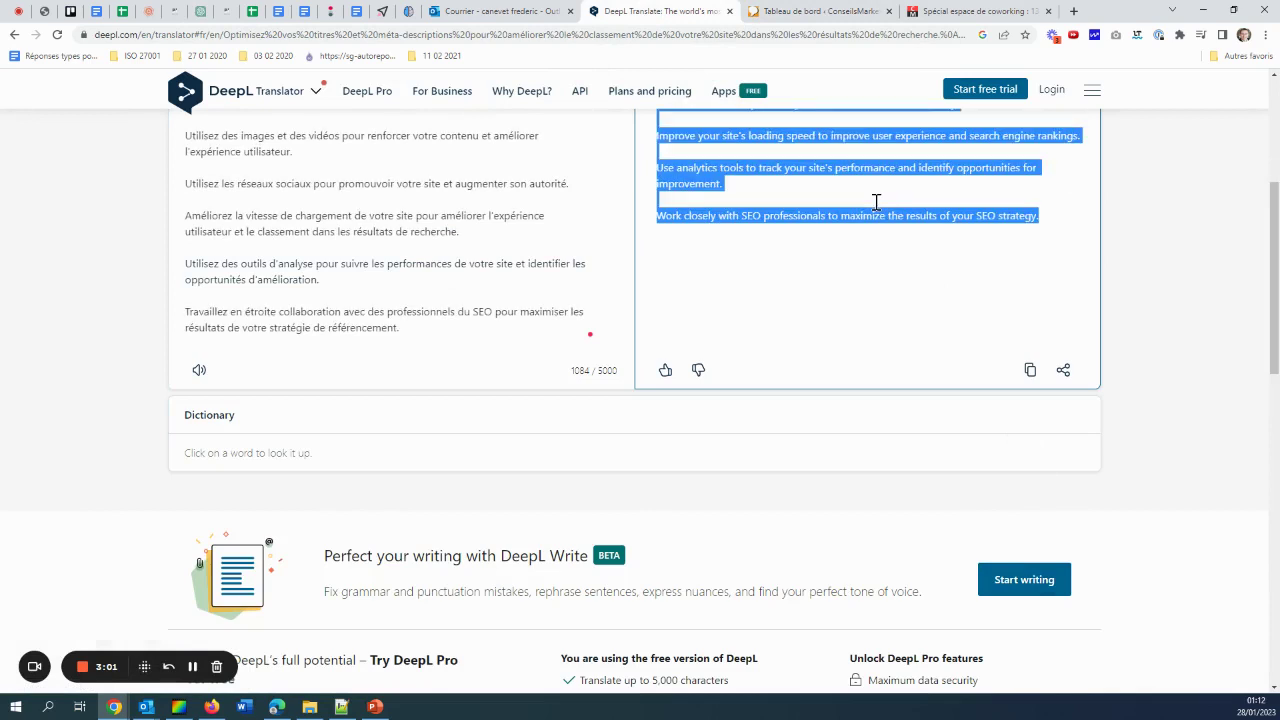
- In Originality.AI, start a new content scan, paste the translated detailed tips and run AI detection only
left_click(406, 12)
left_click(1232, 133)
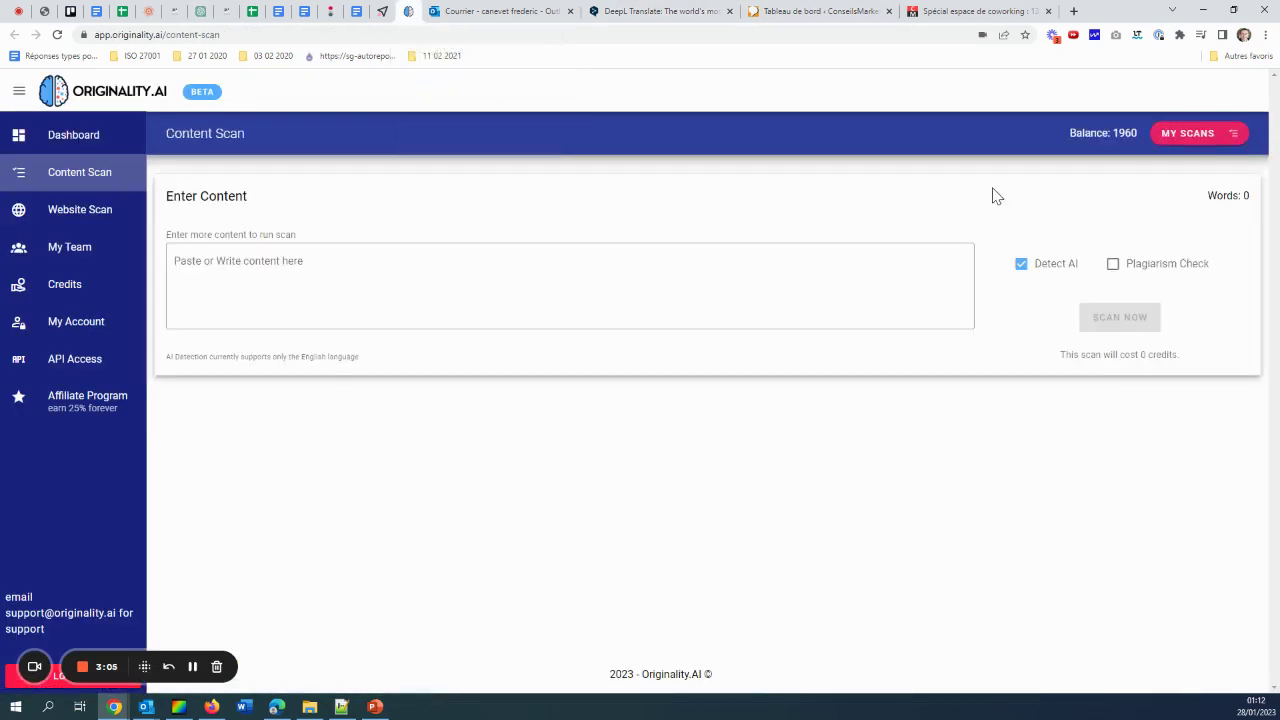
left_click(457, 294)
type("Optimize your titles and meta descriptions to improve your site's ranking in search results.  Use relevant keywords in the content of your site to improve its SEO.  Use H tags to structure your content and improve its readability.  Make your site easy to navigate for users and search engines.  Create quality content that is relevant to users and search engines.  Use images and videos to enhance your content and improve the user experience.  Use social media to promote your site and increase its authority.  Improve your site's loading speed to improve user experience and search engine rankings.  Use analytics tools to track your site's performance and identify opportunities for improvement.  Work closely with SEO professionals to maximize the results of your SEO strategy.")
left_click(1125, 305)
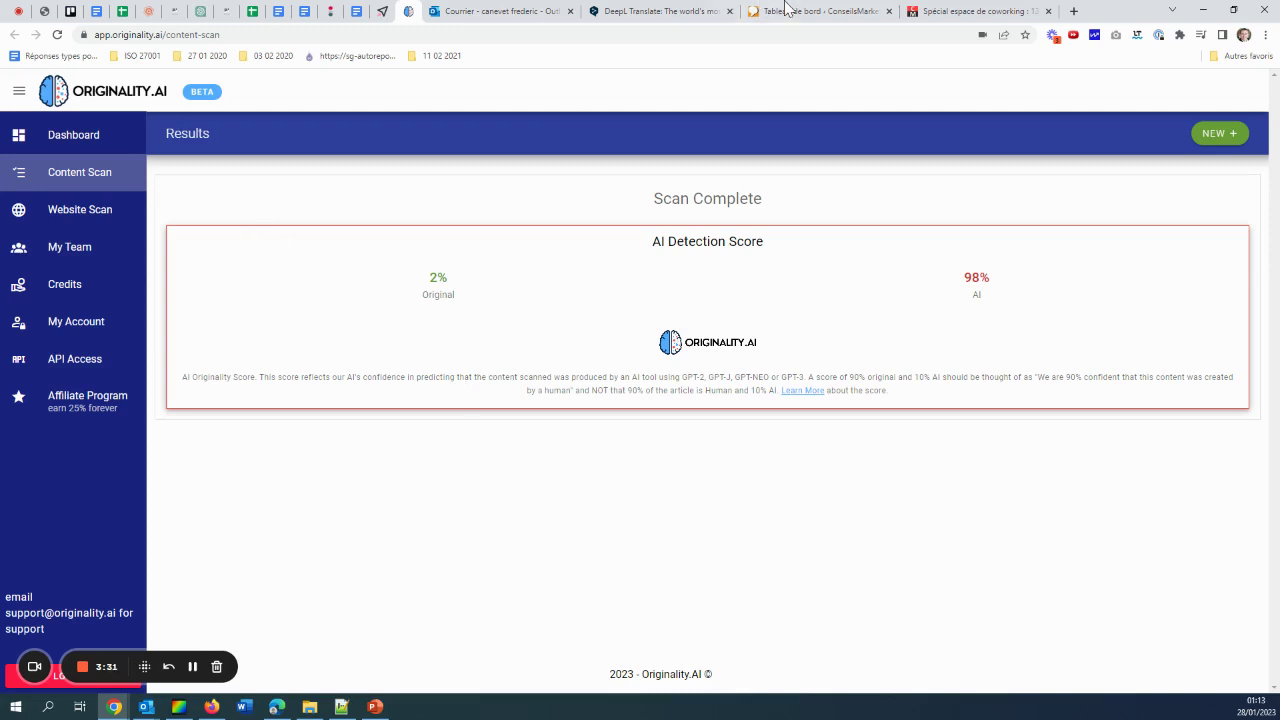
- In a new browser tab, open the conseilsmarketing.com article "10 conseils pour améliorer le référencement Google de son site internet" and skim its introduction
left_click(1076, 13)
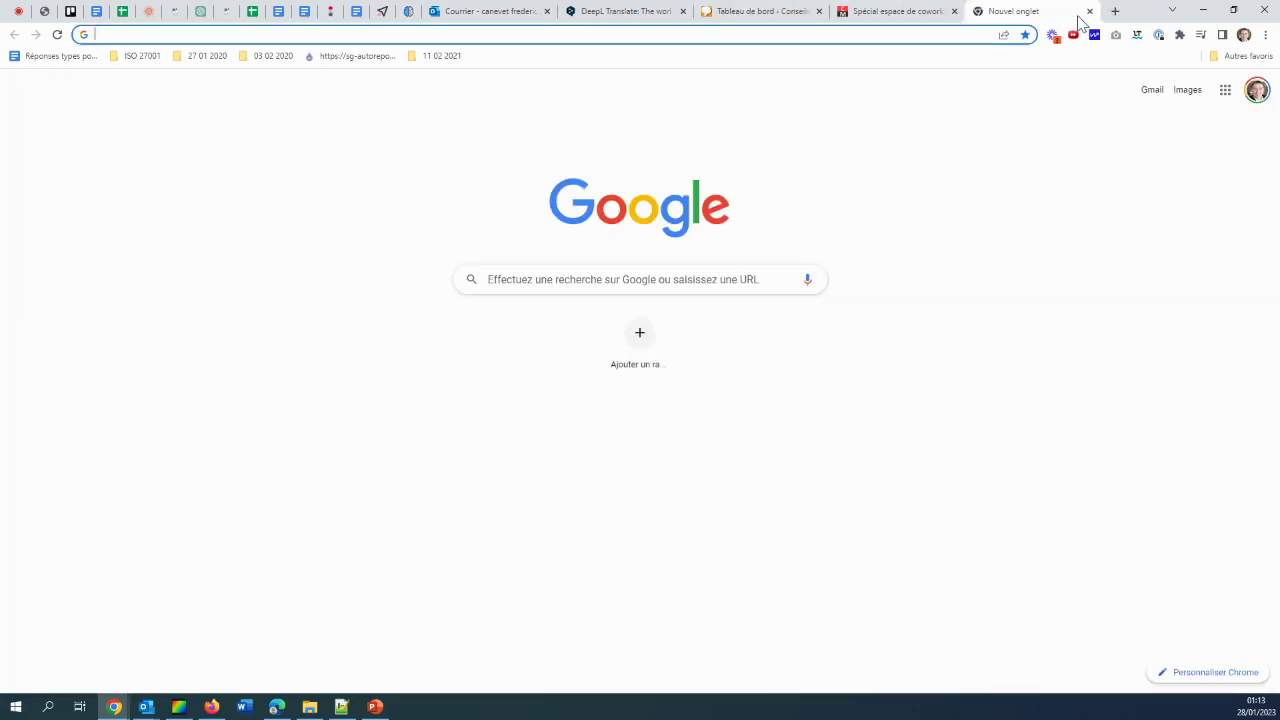
type("con")
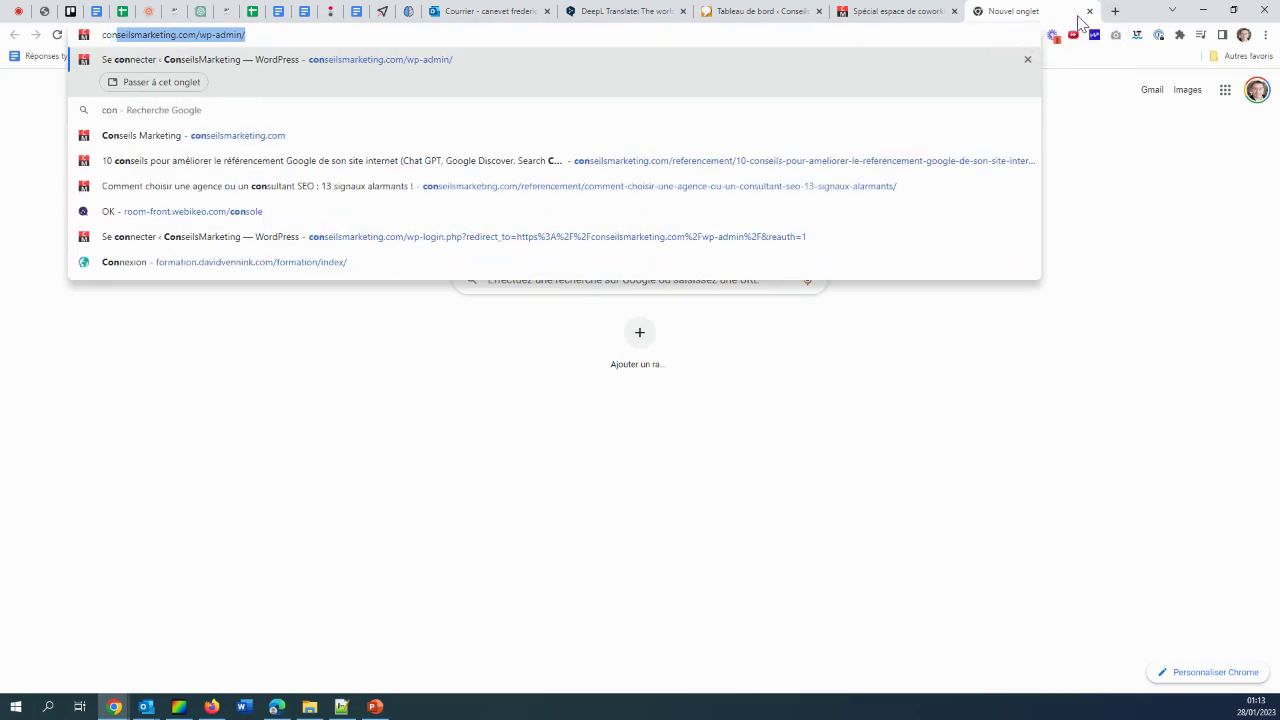
type("seilsmarketing.com/")
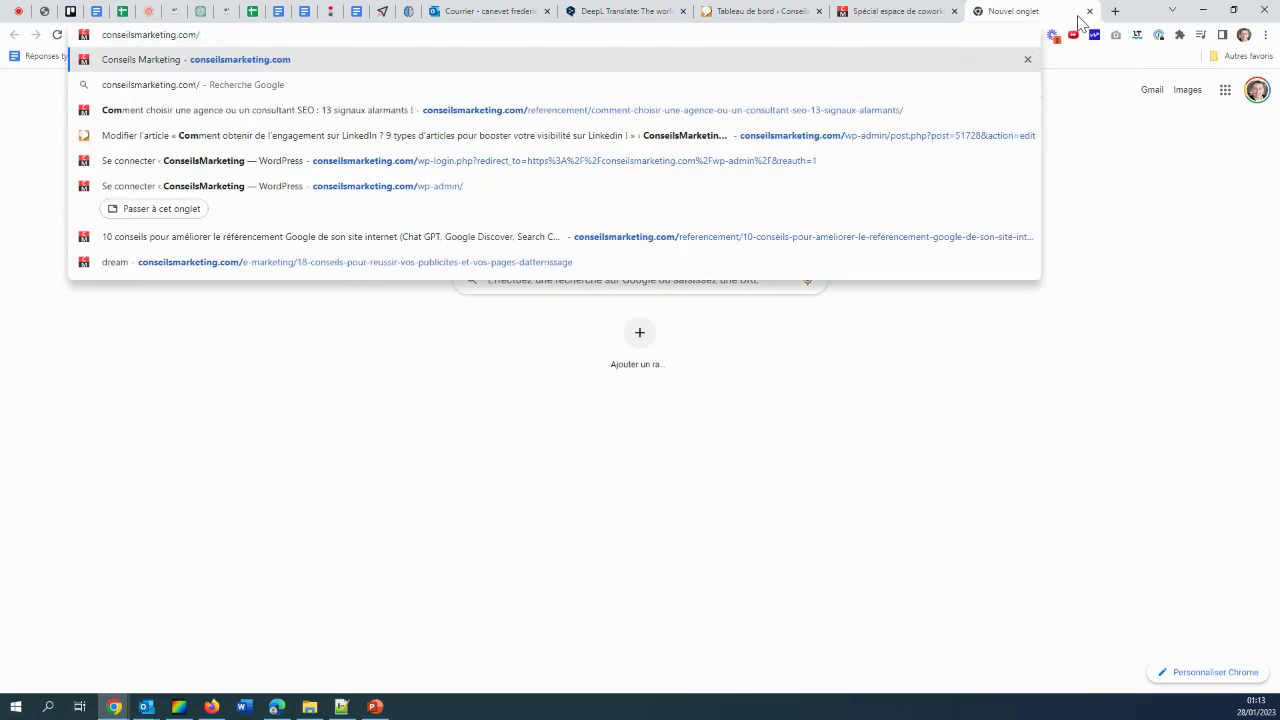
key("ctrl+a")
type("10")
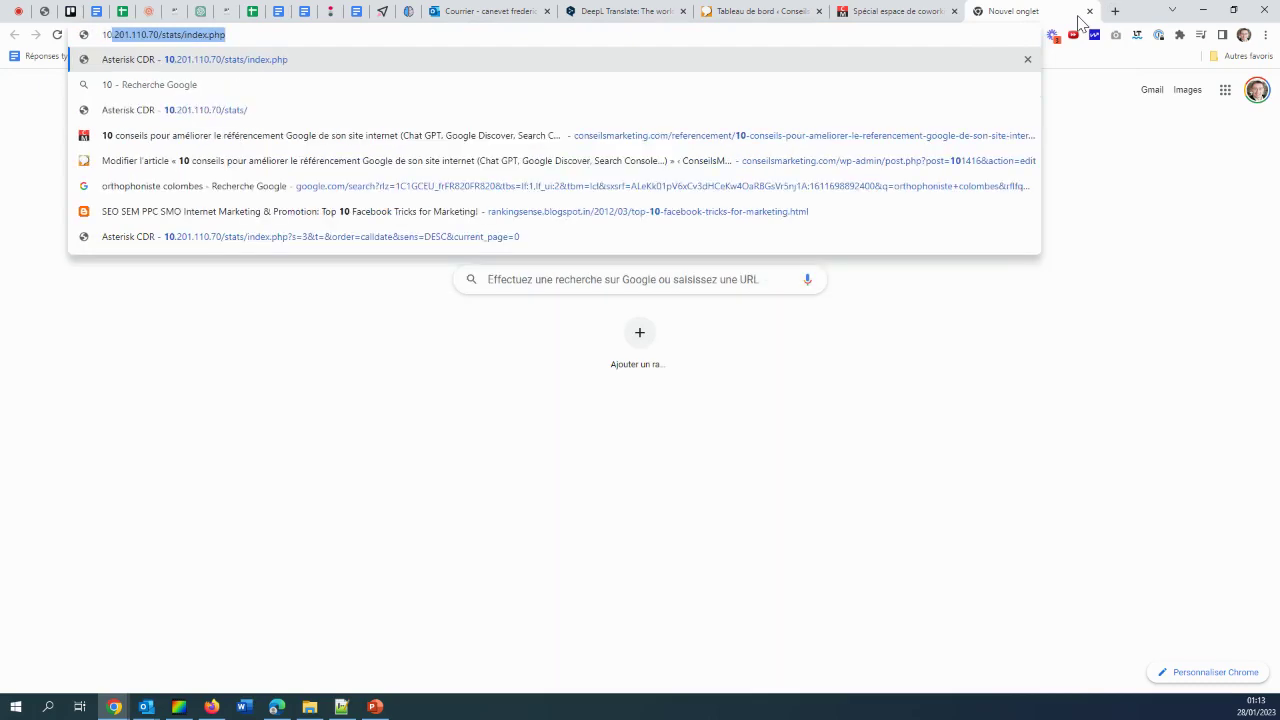
left_click(374, 132)
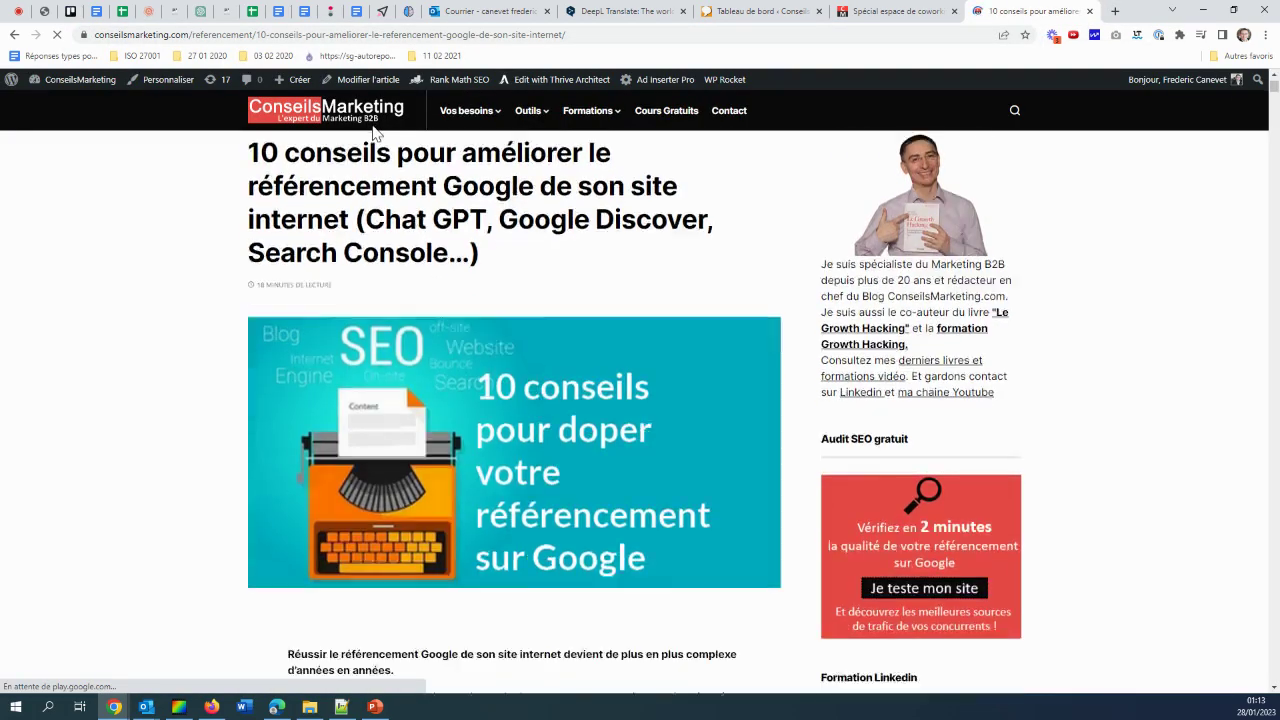
scroll(397, 345, "down", 5)
scroll(397, 345, "down", 5)
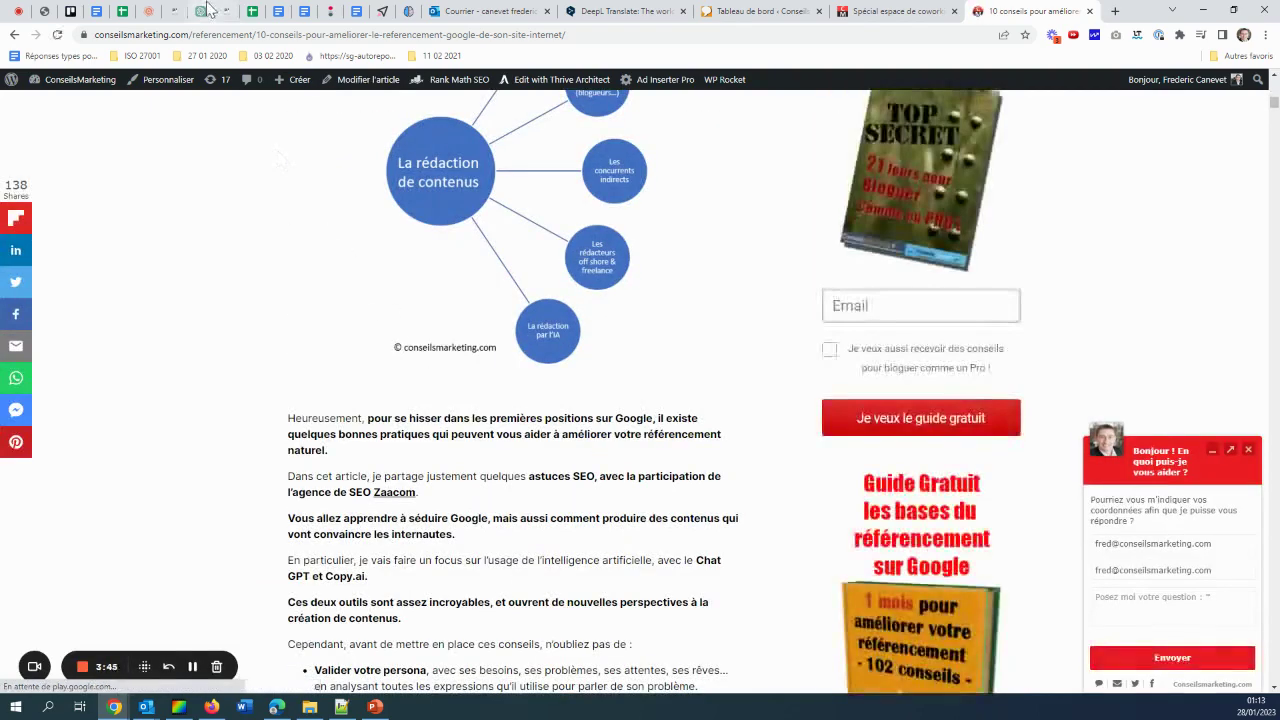
- In ChatGPT, submit the prompt "donnes moi 10 citations sur le service client" and examine the generated quotes and their attributions
key("ctrl+8")
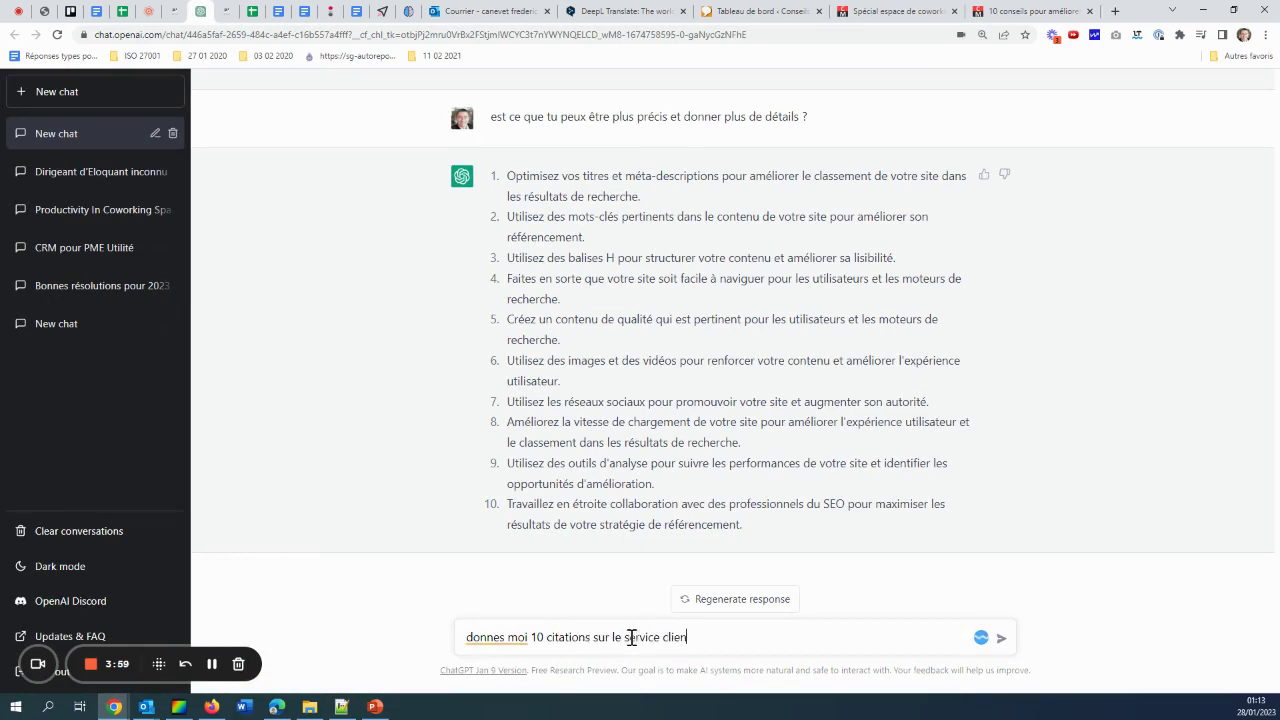
key("Return")
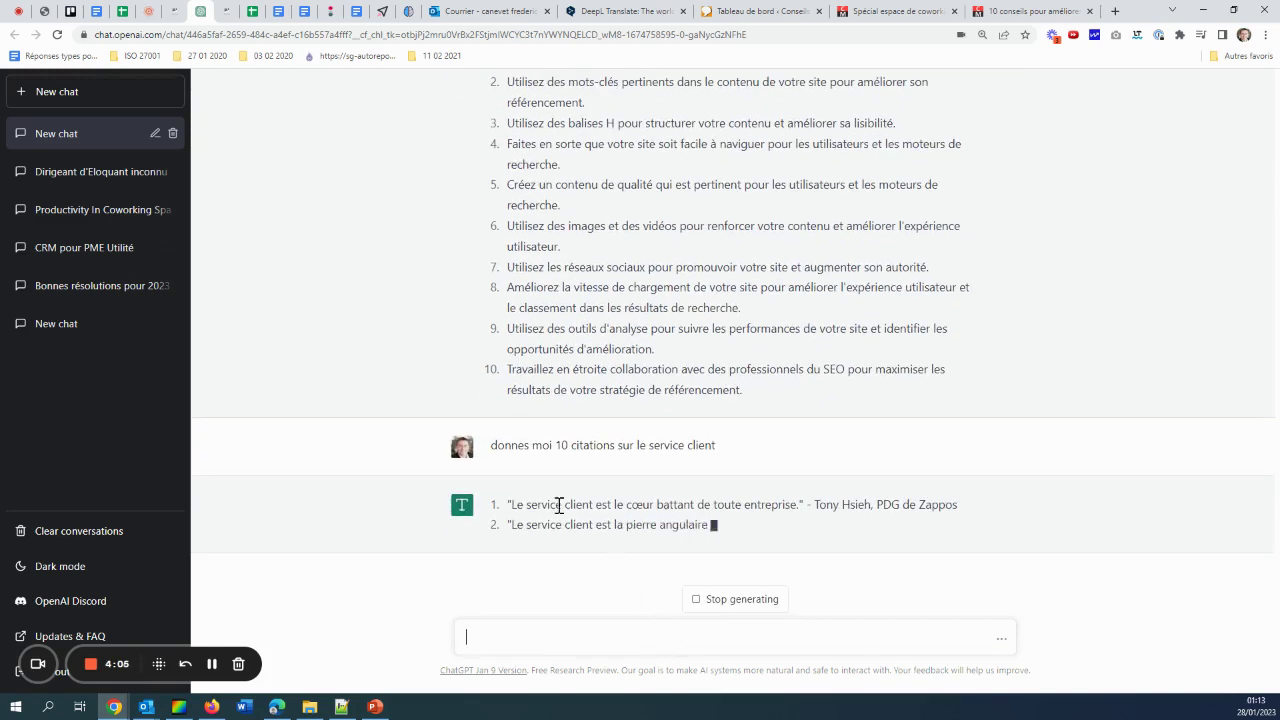
left_click_drag(524, 505, 787, 498)
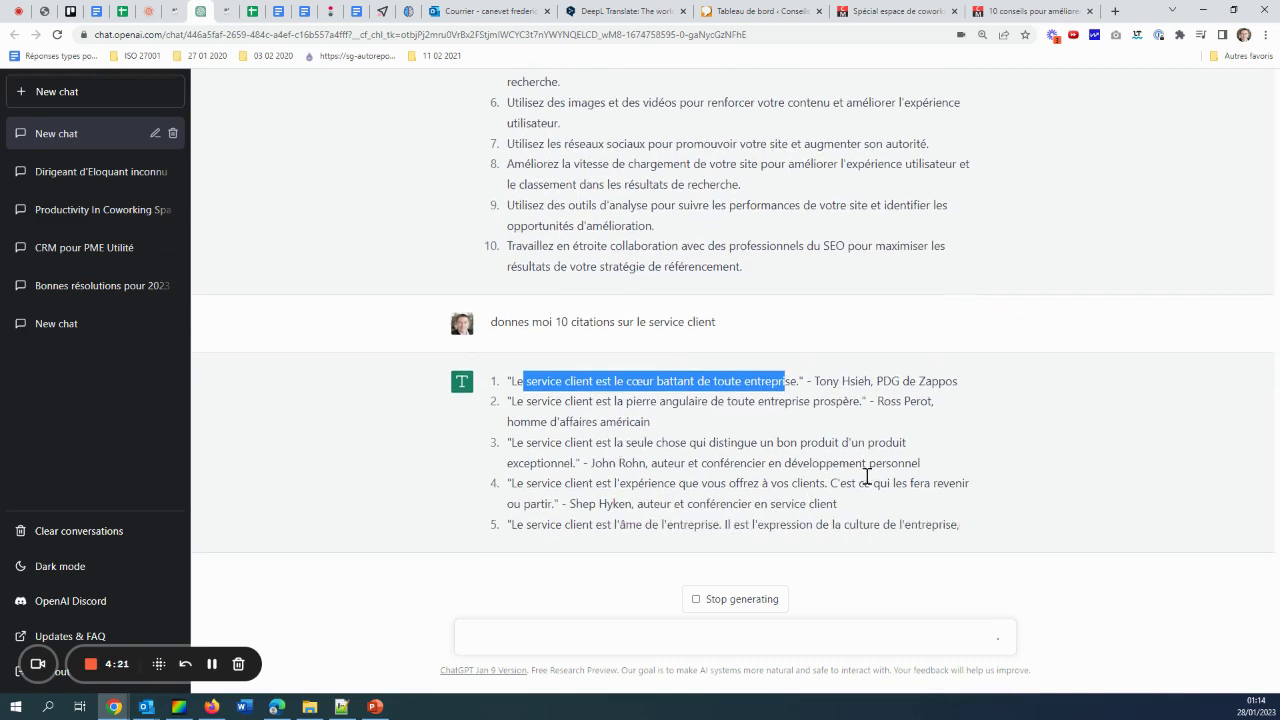
left_click_drag(651, 443, 523, 423)
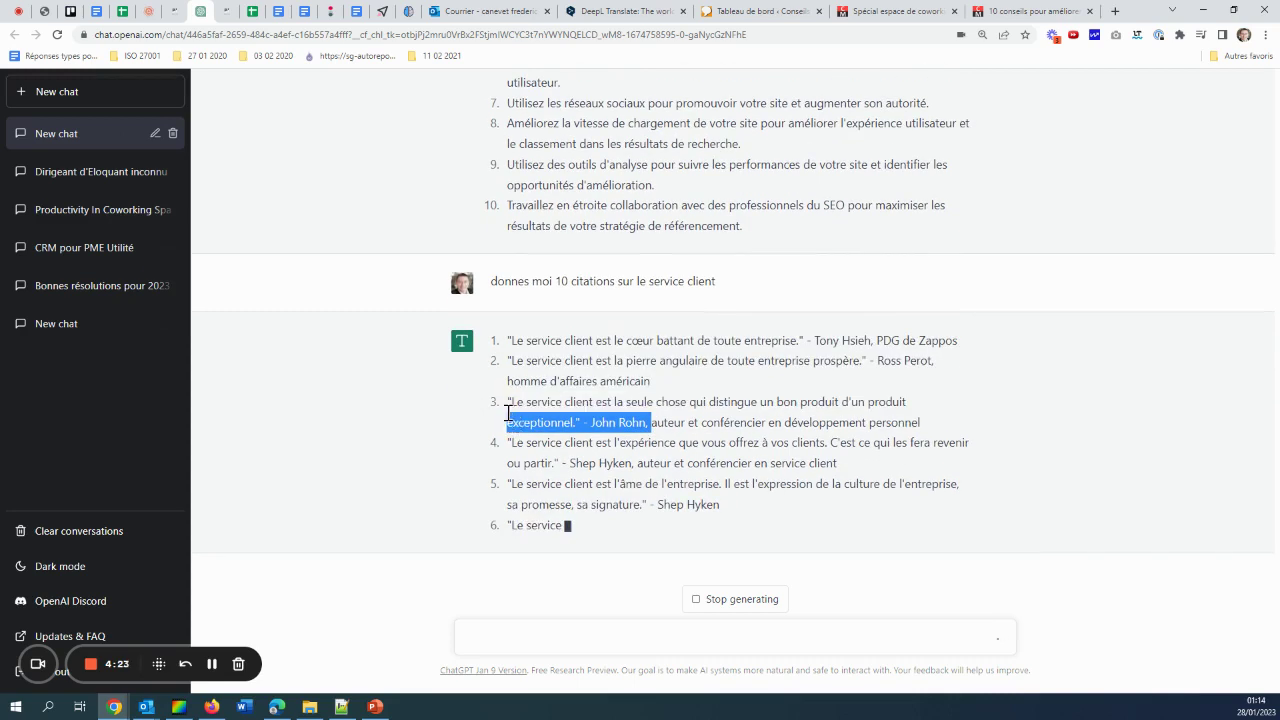
left_click_drag(815, 341, 500, 323)
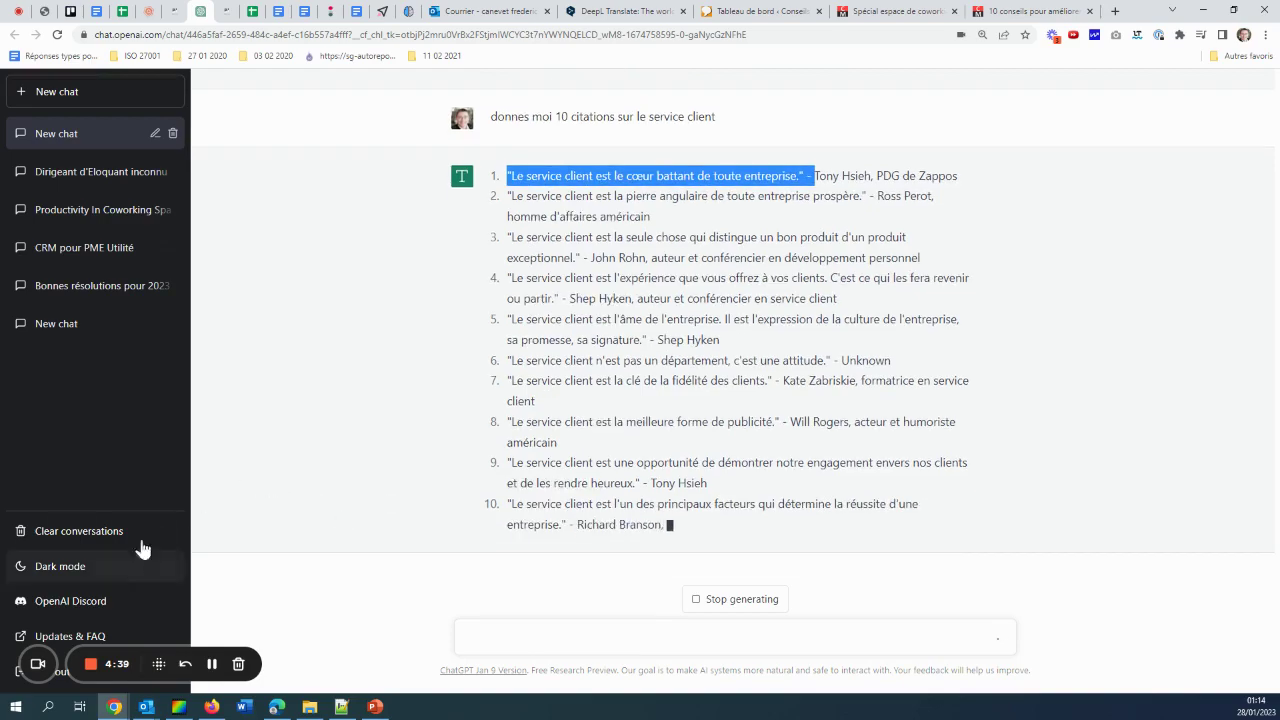
- Return to the SEO tips article on conseilsmarketing.com and look through its ChatGPT examples
left_click(1035, 10)
scroll(527, 429, "down", 15)
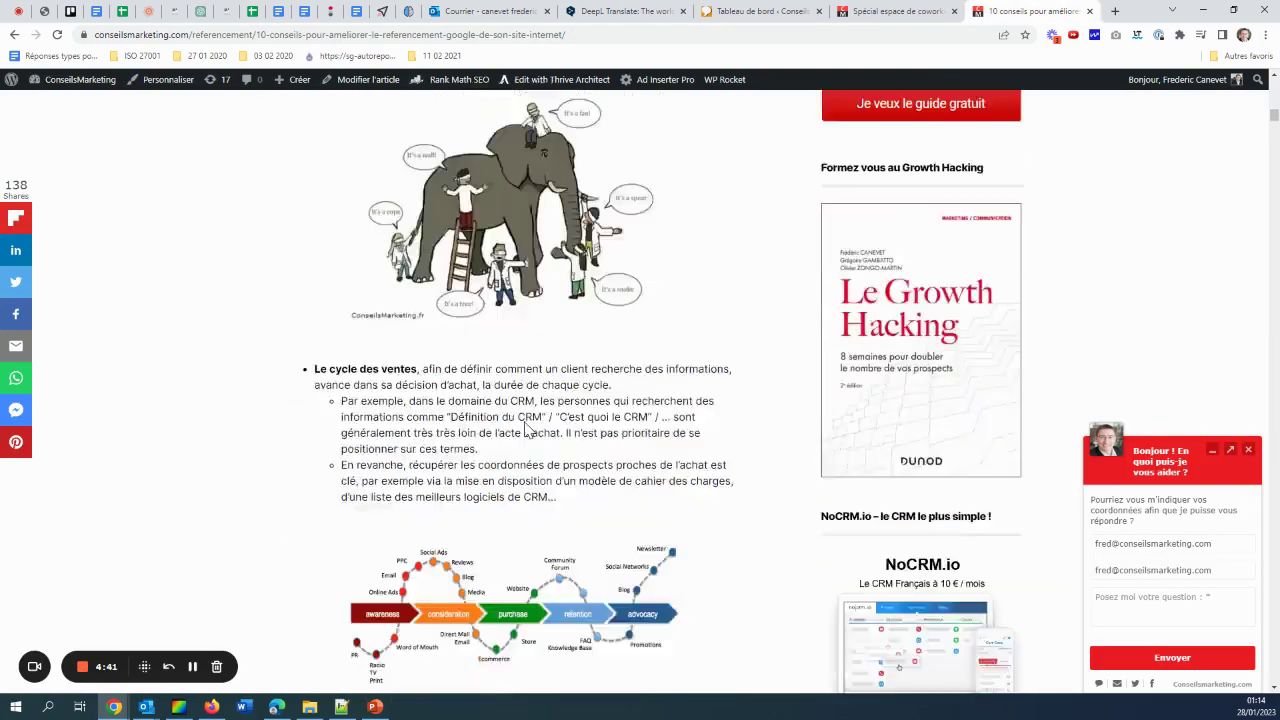
scroll(527, 429, "down", 20)
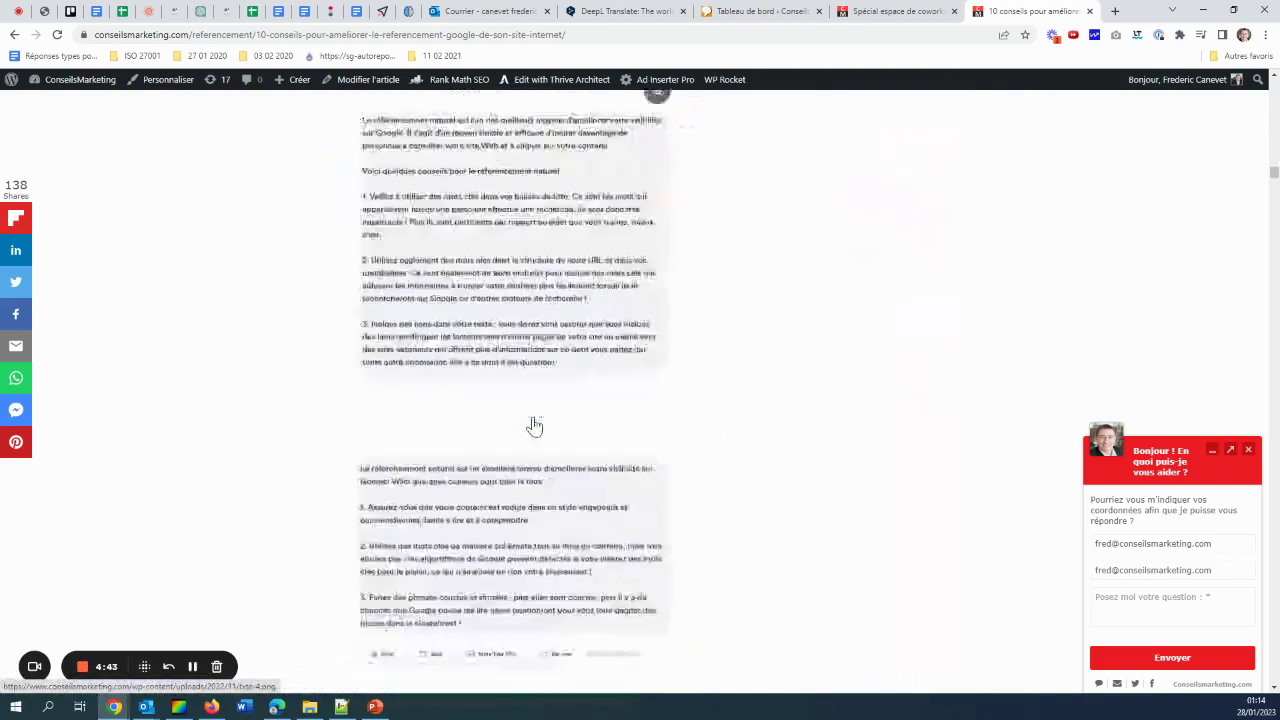
scroll(528, 423, "down", 20)
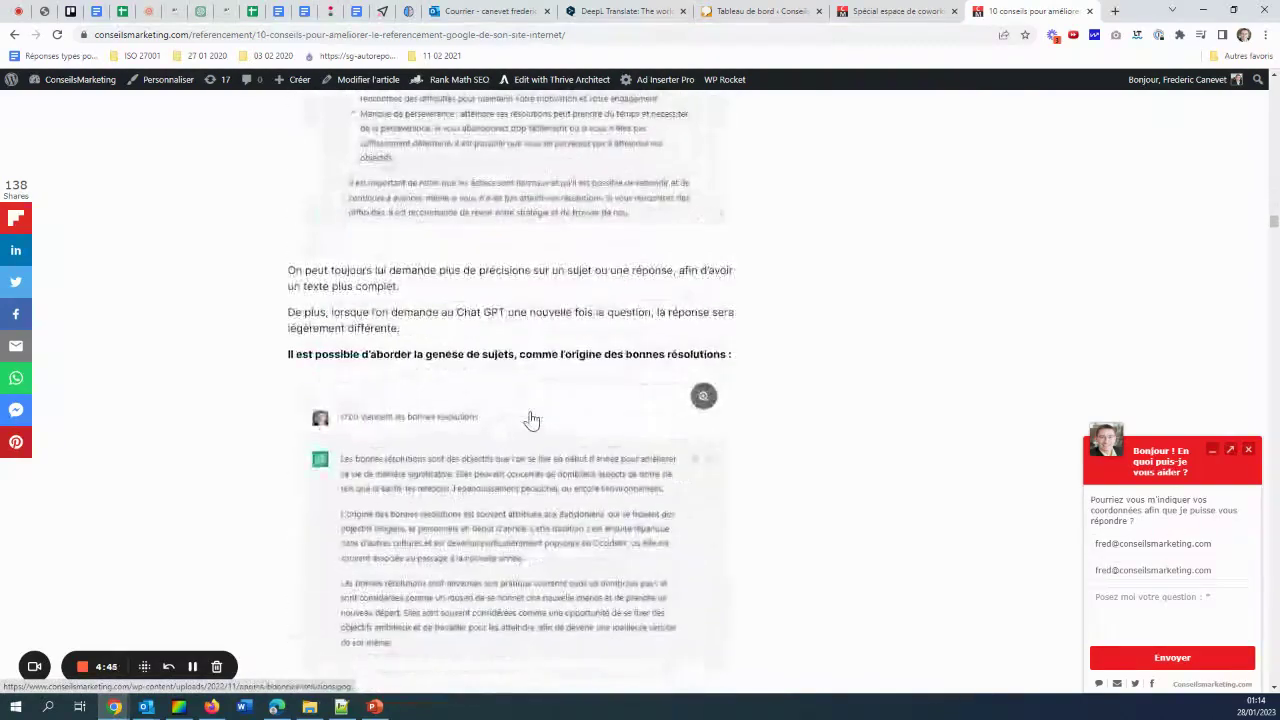
scroll(490, 326, "down", 15)
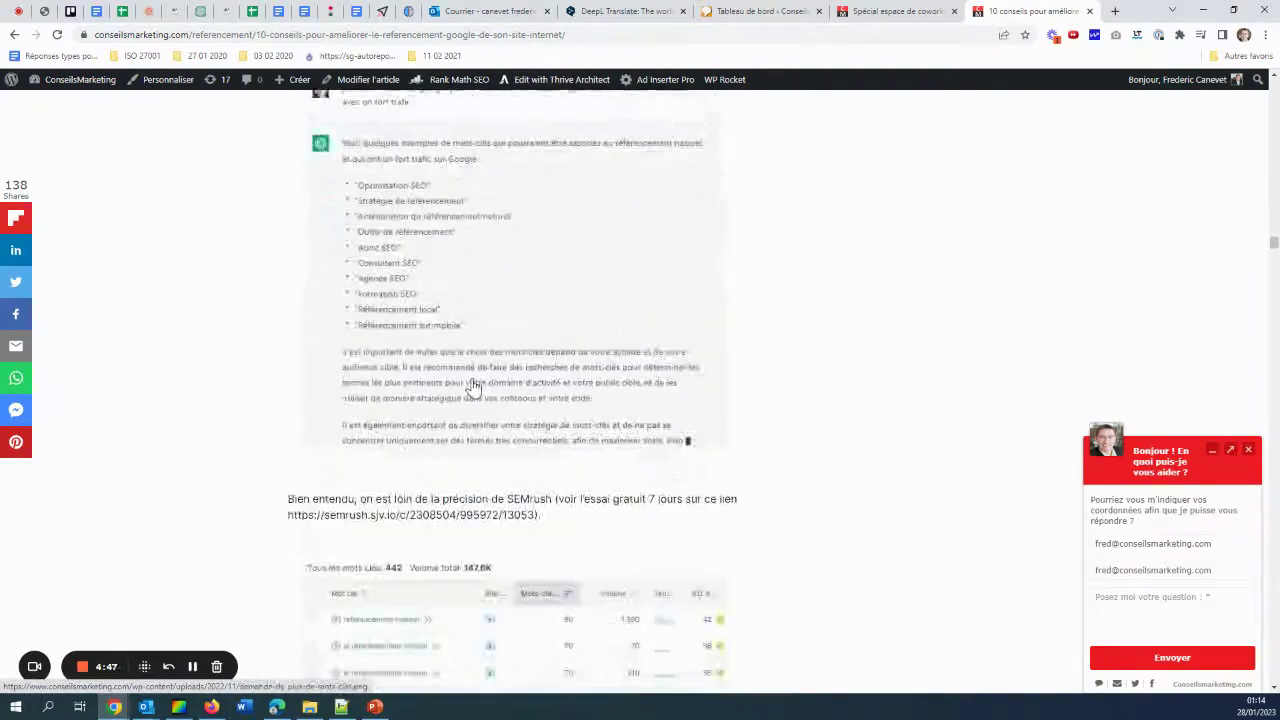